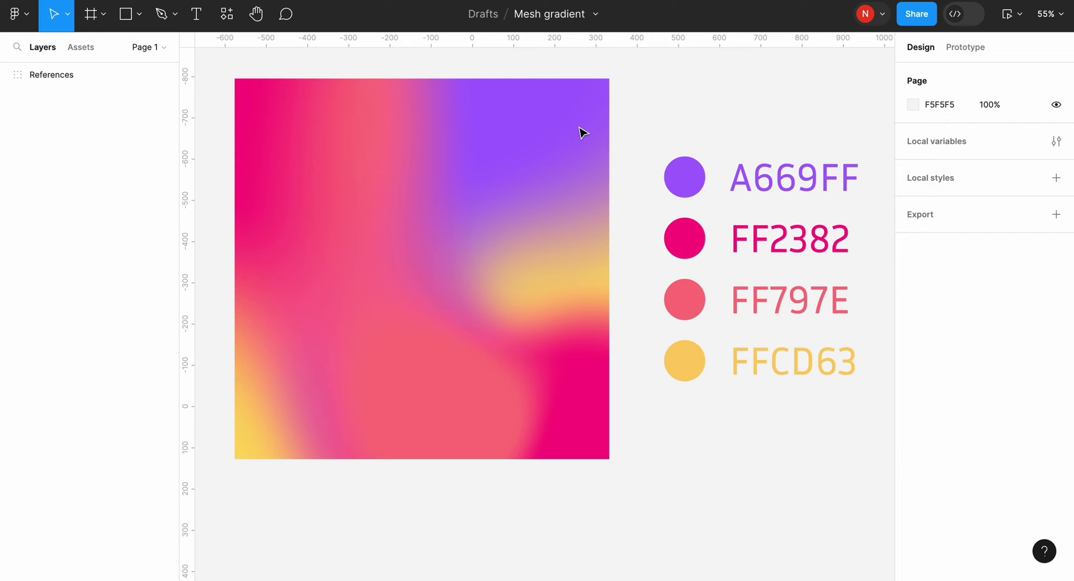
# Step: Zoom out on the Mesh gradient draft to see the reference gradient and its four colour swatches
pyautogui.keyDown('ctrl'); pyautogui.scroll(-2, 582, 133); pyautogui.keyUp('ctrl')
pyautogui.scroll(-6, 582, 133)
# Step: Insert five random blobs with the Blobs plugin, varying Complexity and Uniqueness between inserts
pyautogui.click(27, 16)
pyautogui.moveTo(70, 247)
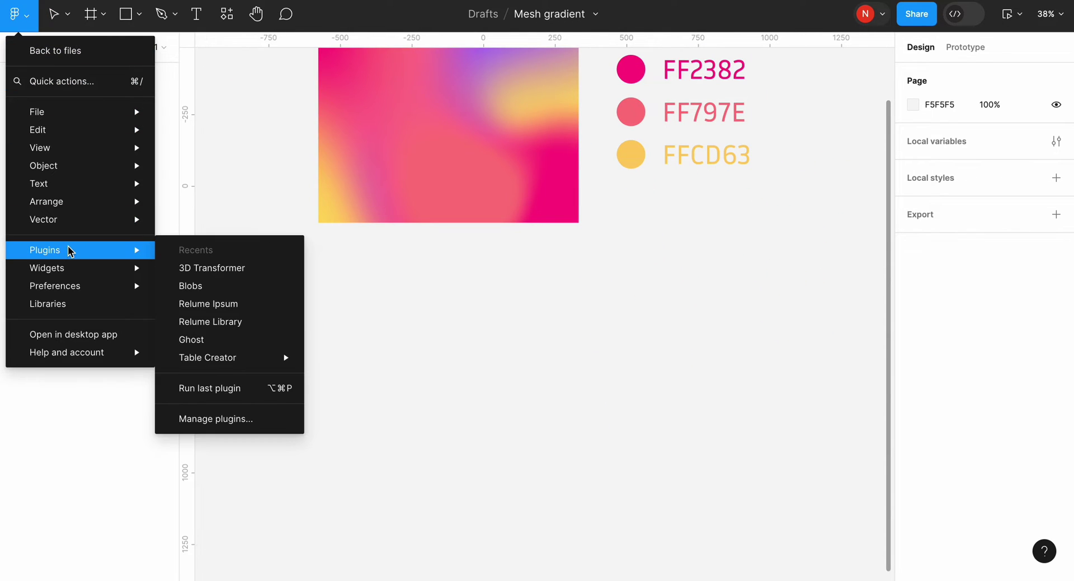
pyautogui.click(190, 283)
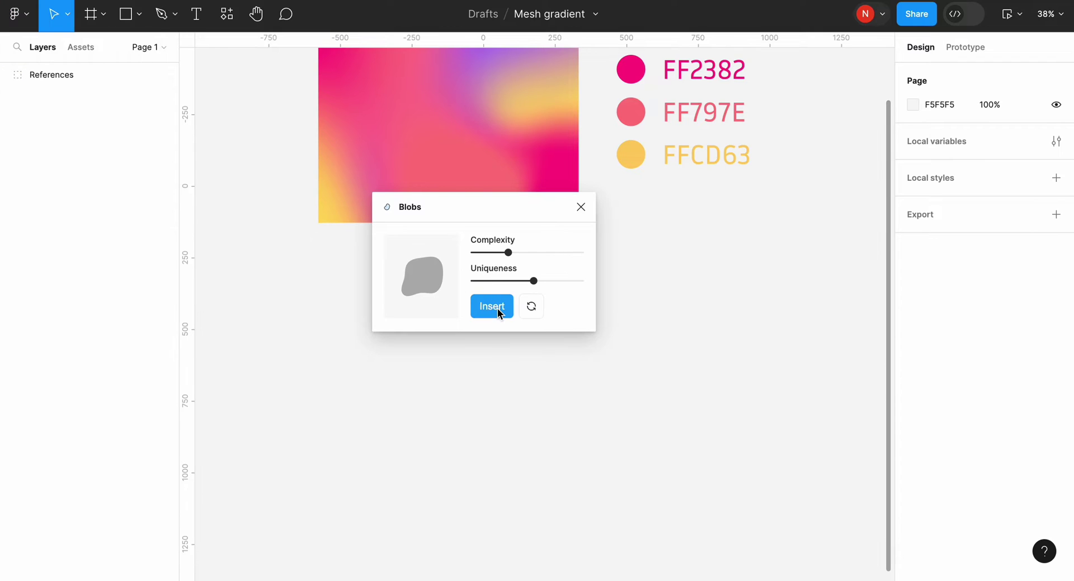
pyautogui.click(493, 314)
pyautogui.moveTo(508, 253); pyautogui.dragTo(534, 252)
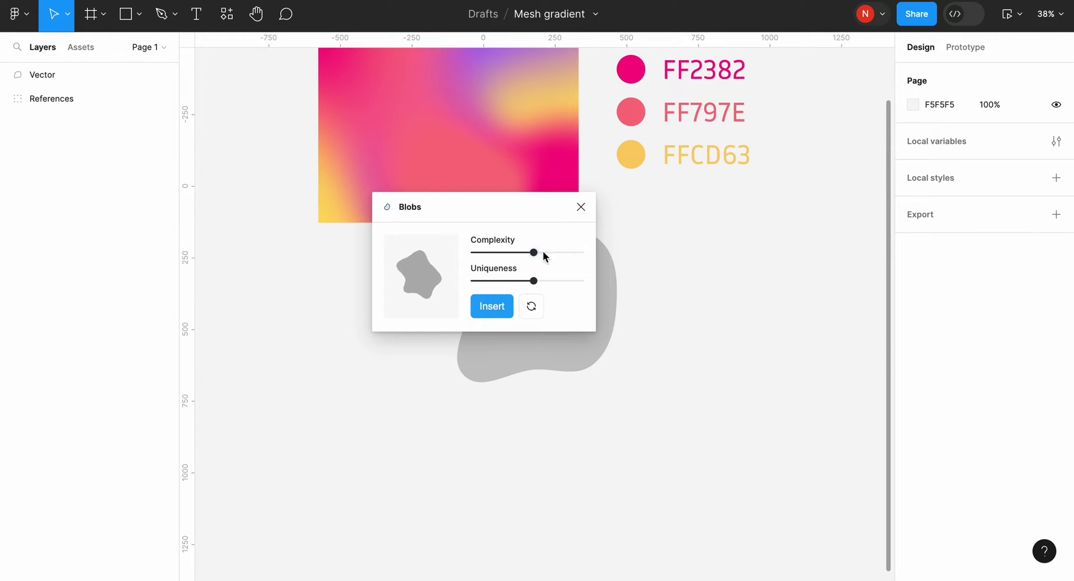
pyautogui.click(501, 309)
pyautogui.click(502, 308)
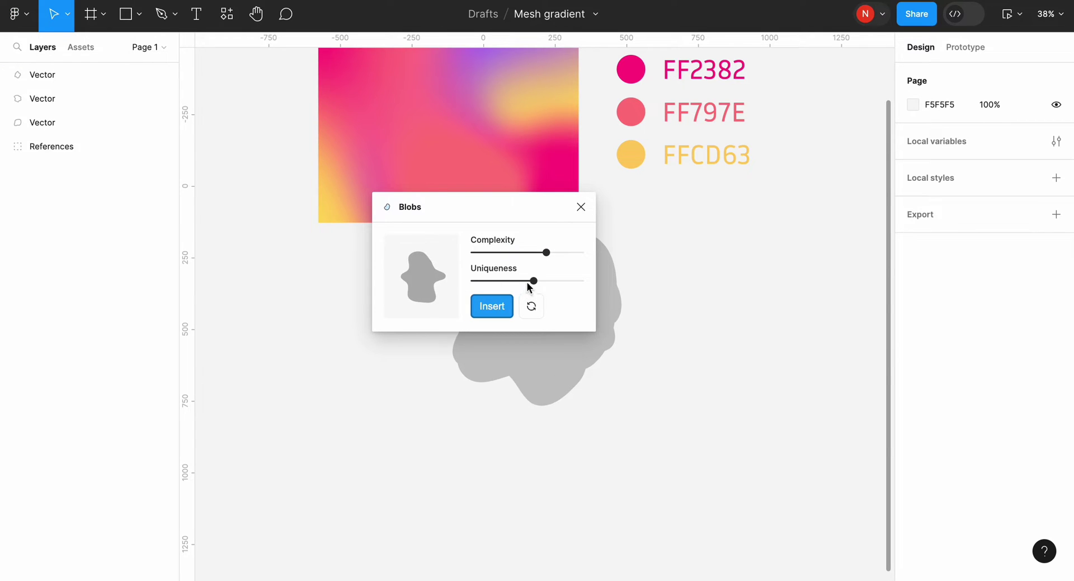
pyautogui.moveTo(528, 283); pyautogui.dragTo(508, 281)
pyautogui.click(488, 309)
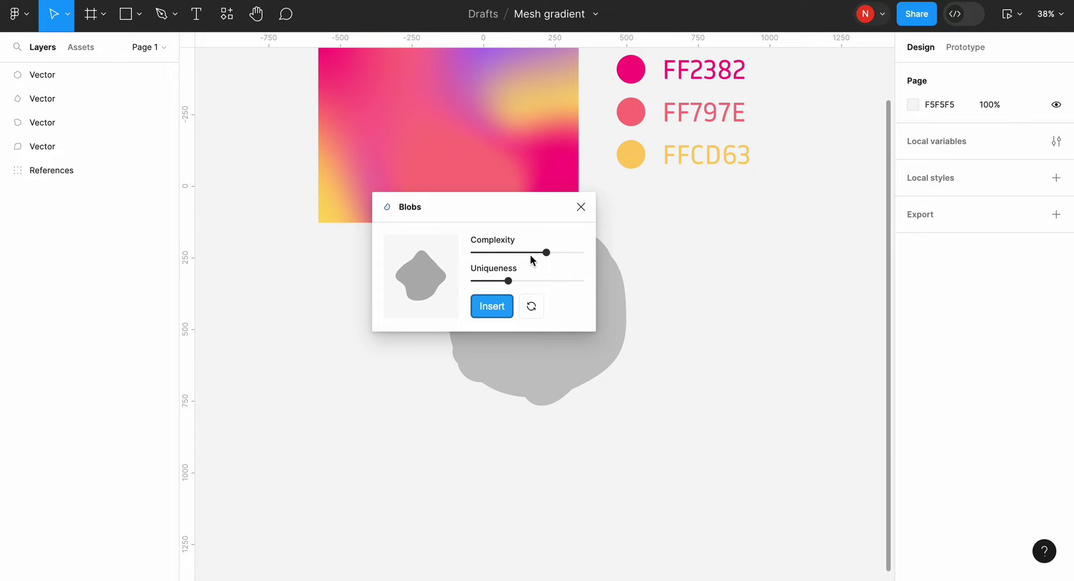
pyautogui.click(500, 309)
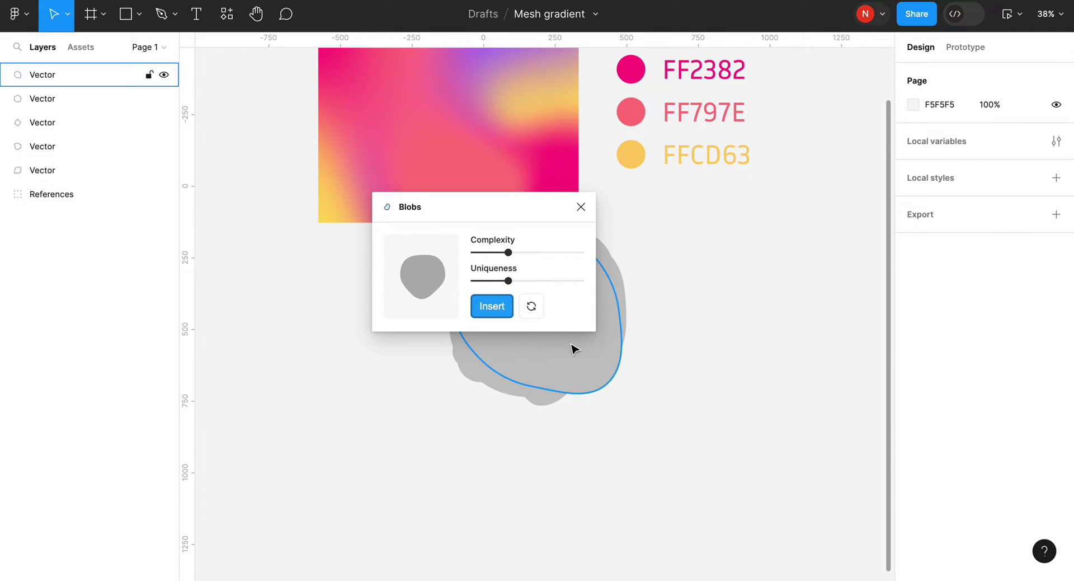
pyautogui.click(581, 207)
# Step: Spread the five overlapping blobs apart below the gradient reference
pyautogui.click(616, 330)
pyautogui.moveTo(621, 335); pyautogui.dragTo(742, 392)
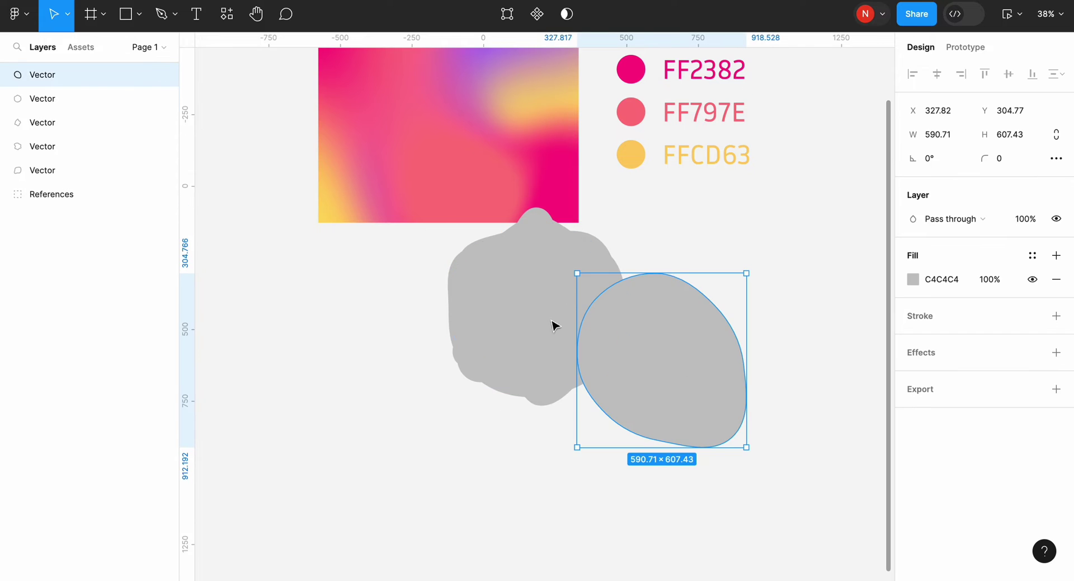
pyautogui.moveTo(545, 322); pyautogui.dragTo(540, 387)
pyautogui.moveTo(491, 264); pyautogui.dragTo(379, 294)
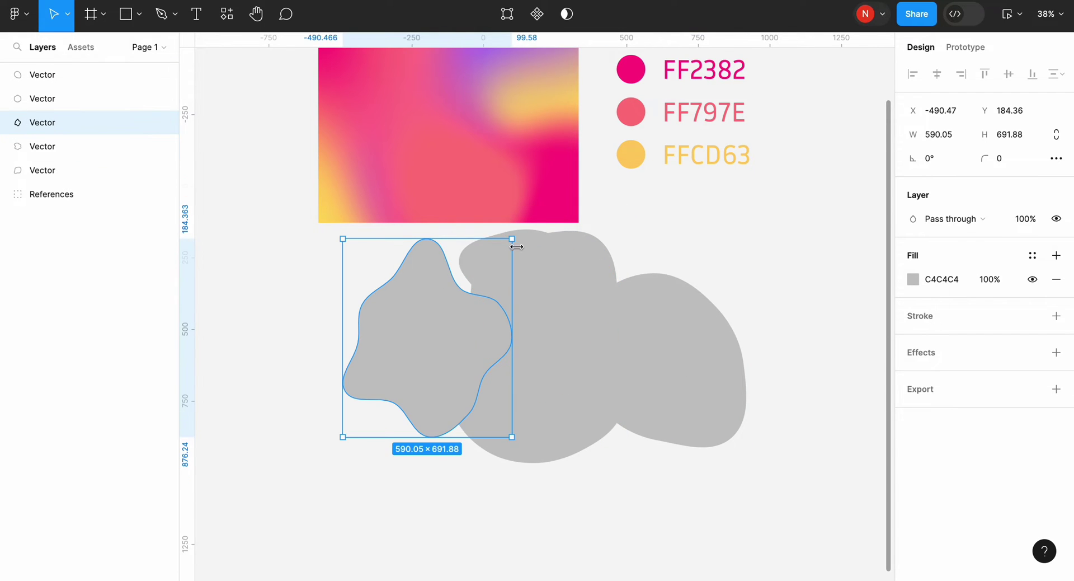
pyautogui.moveTo(529, 253); pyautogui.dragTo(650, 210)
pyautogui.moveTo(487, 305); pyautogui.dragTo(510, 261)
# Step: Eyedrop swatch fills: purple A669FF on the right blob, yellow FFCD63 on the lower blob
pyautogui.scroll(4, 510, 260)
pyautogui.click(635, 323)
pyautogui.click(913, 279)
pyautogui.click(737, 402)
pyautogui.click(610, 137)
pyautogui.click(679, 456)
pyautogui.click(679, 456)
pyautogui.click(913, 279)
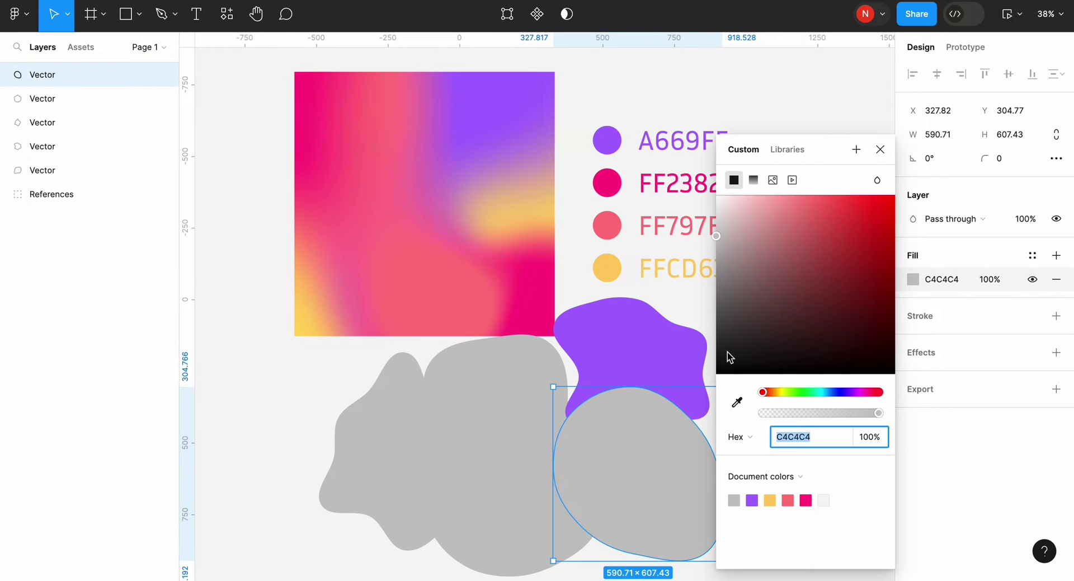
pyautogui.click(737, 402)
# Step: Fill the middle blob magenta FF2382 and the upper blob coral FF797E from the swatches
pyautogui.click(607, 268)
pyautogui.click(547, 441)
pyautogui.click(913, 279)
pyautogui.click(737, 404)
pyautogui.click(607, 183)
pyautogui.click(502, 374)
pyautogui.click(914, 279)
pyautogui.click(737, 402)
pyautogui.click(609, 225)
# Step: Fill the left blob with the yellow FFCD63 swatch
pyautogui.click(379, 472)
pyautogui.click(913, 279)
pyautogui.click(737, 402)
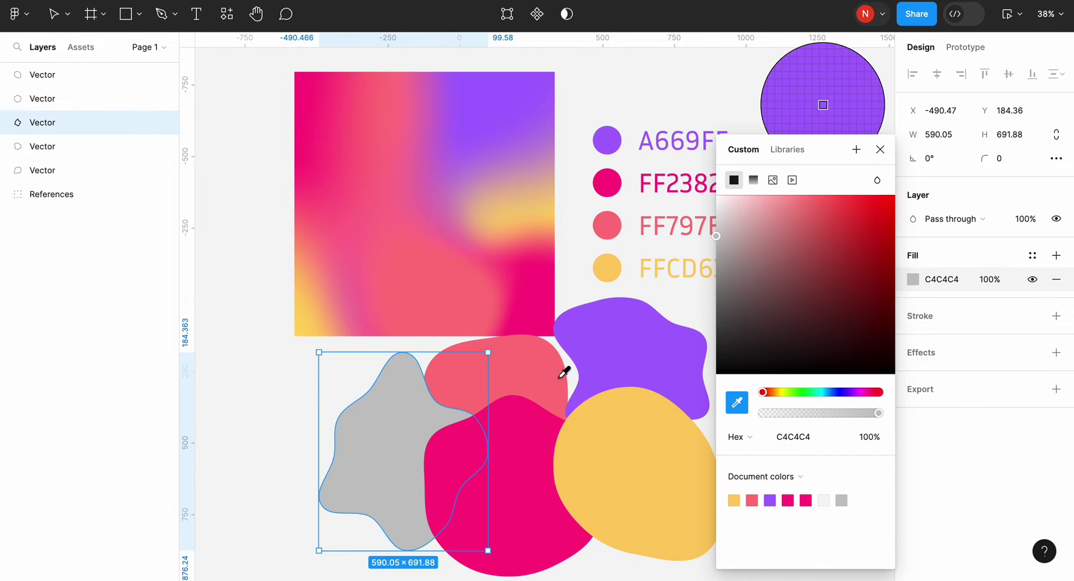
pyautogui.click(608, 267)
pyautogui.click(526, 347)
pyautogui.scroll(-3, 526, 347)
# Step: Select all five coloured blobs and move them down-left
pyautogui.scroll(-1, 526, 348)
pyautogui.click(609, 454)
pyautogui.moveTo(722, 447); pyautogui.dragTo(438, 417)
pyautogui.moveTo(336, 308); pyautogui.dragTo(613, 501)
# Step: Draw a new frame beside the blobs sized 393 × 852 and move it lower
pyautogui.click(103, 14)
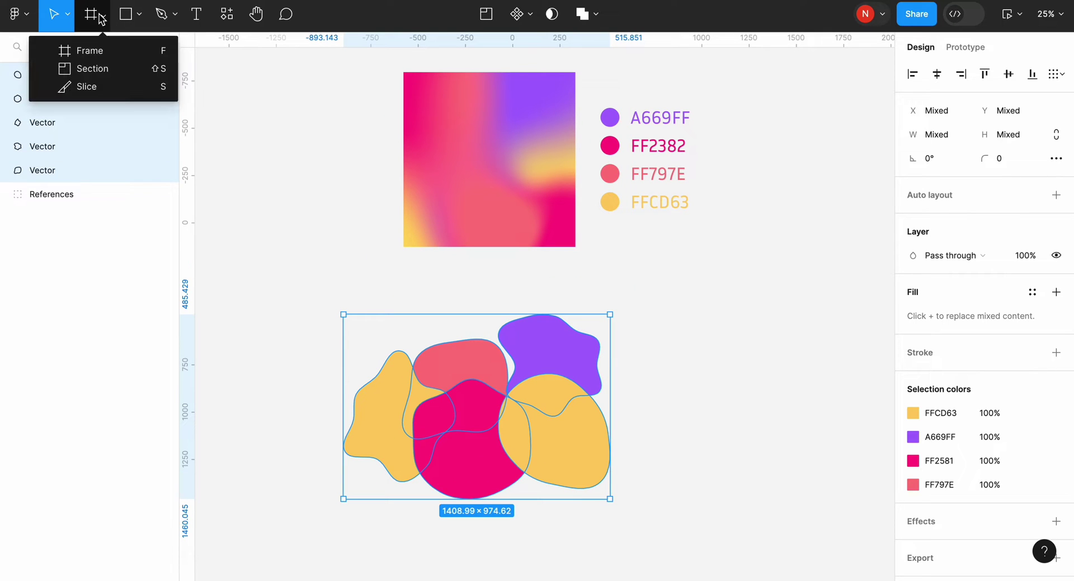
pyautogui.click(89, 51)
pyautogui.moveTo(695, 272)
pyautogui.mouseDown()
pyautogui.moveTo(827, 432)
pyautogui.moveTo(818, 456)
pyautogui.mouseUp()
pyautogui.hscroll(3, 817, 455)
pyautogui.click(940, 158)
pyautogui.write('393')
pyautogui.press('Tab')
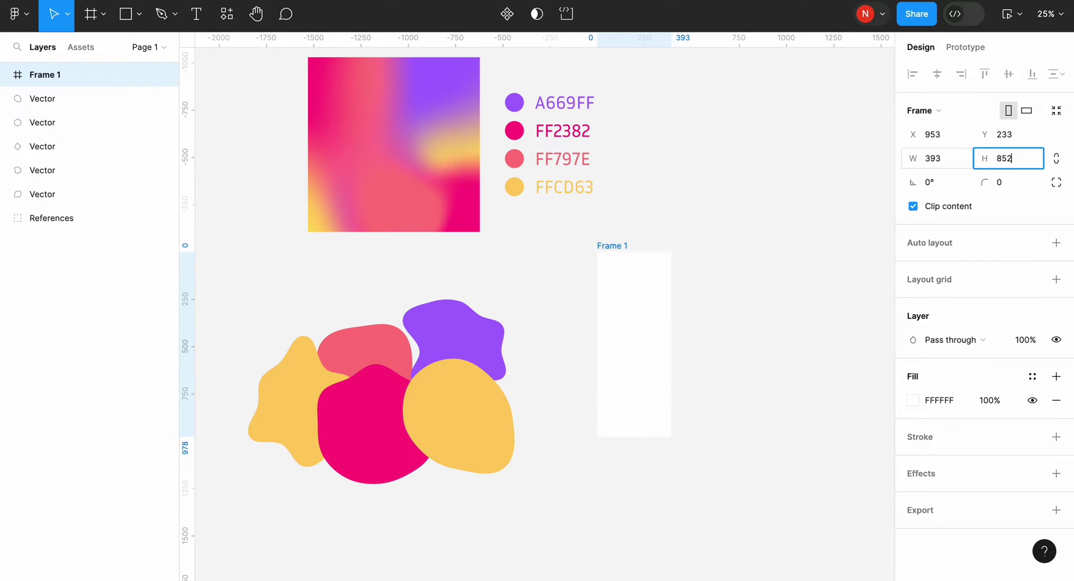
pyautogui.press('Return')
pyautogui.moveTo(619, 347); pyautogui.dragTo(619, 413)
# Step: Gather the purple and yellow blobs, then move all five blobs into Frame 1
pyautogui.moveTo(470, 347); pyautogui.dragTo(439, 348)
pyautogui.click(477, 426)
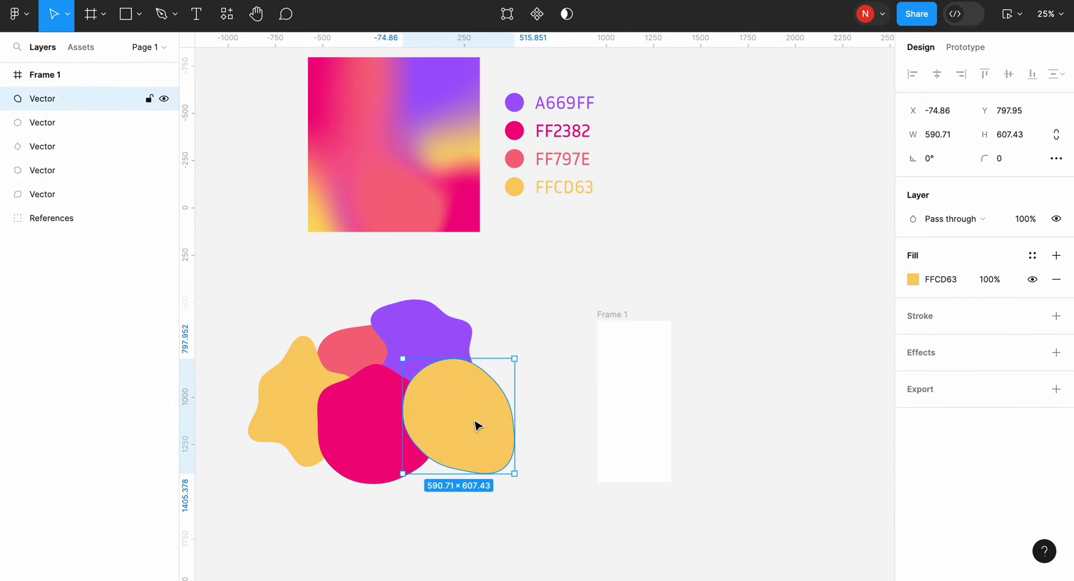
pyautogui.moveTo(477, 426); pyautogui.dragTo(353, 403)
pyautogui.moveTo(245, 269); pyautogui.dragTo(606, 401)
# Step: Reposition the coral, magenta and yellow blobs so they cover Frame 1
pyautogui.click(607, 361)
pyautogui.scroll(3, 616, 358)
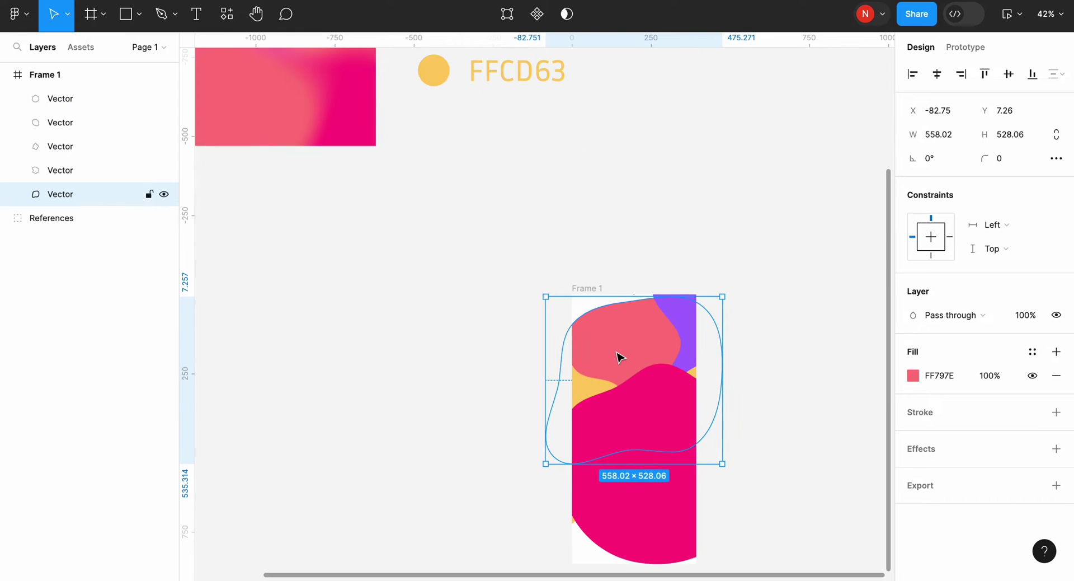
pyautogui.moveTo(619, 355); pyautogui.dragTo(608, 329)
pyautogui.scroll(-2, 627, 392)
pyautogui.click(644, 442)
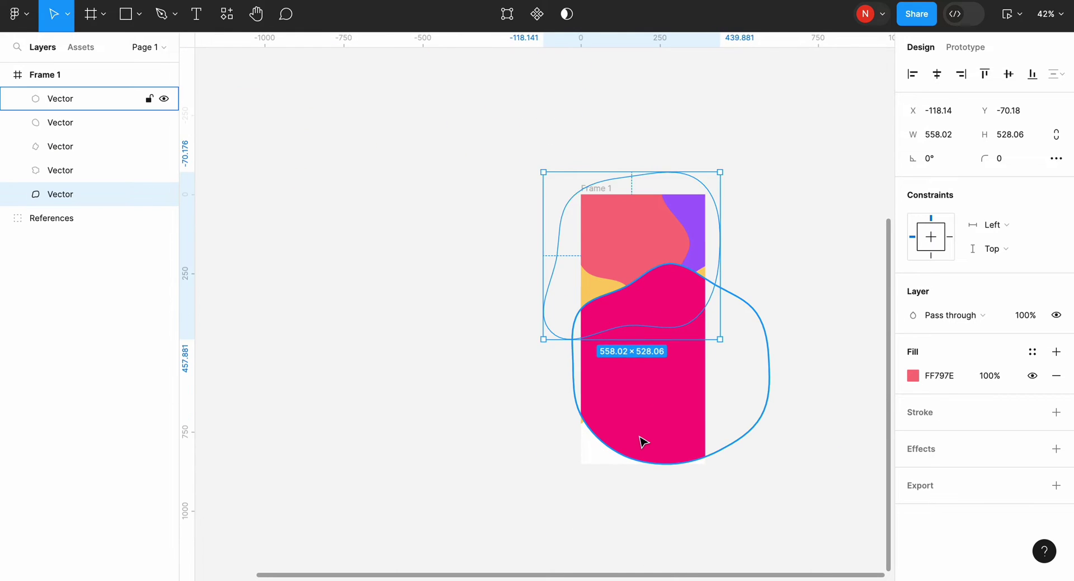
pyautogui.moveTo(642, 441); pyautogui.dragTo(659, 463)
pyautogui.click(587, 311)
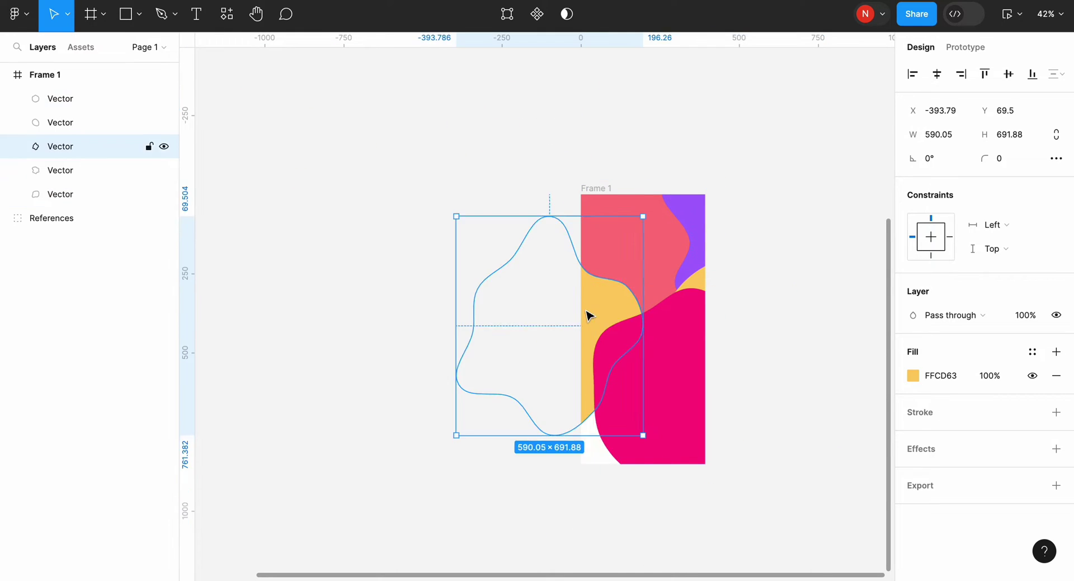
pyautogui.moveTo(587, 312); pyautogui.dragTo(602, 360)
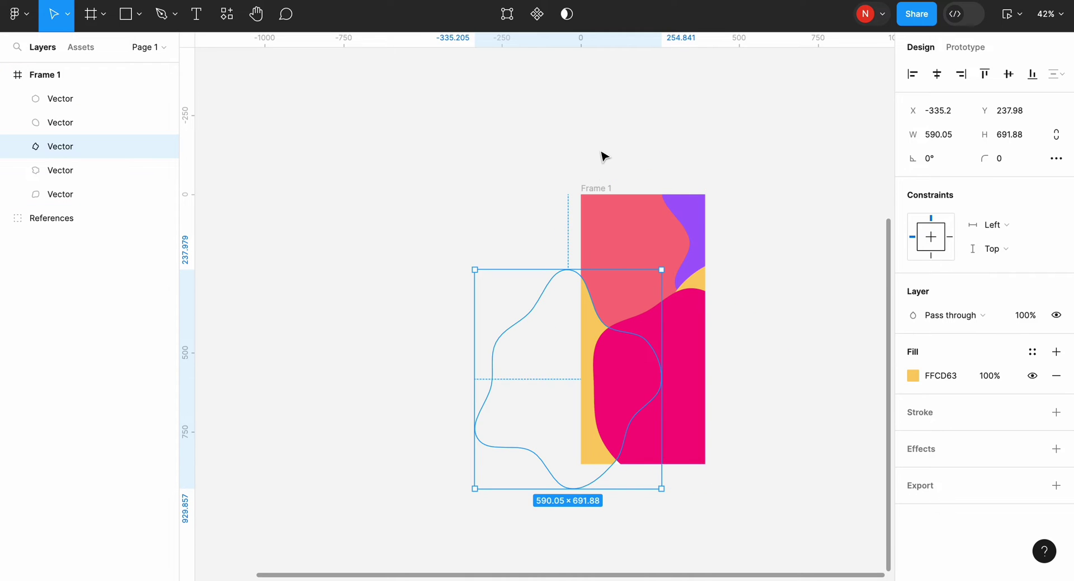
# Step: Keep Clip content on for Frame 1 and move the frame to the left
pyautogui.click(598, 192)
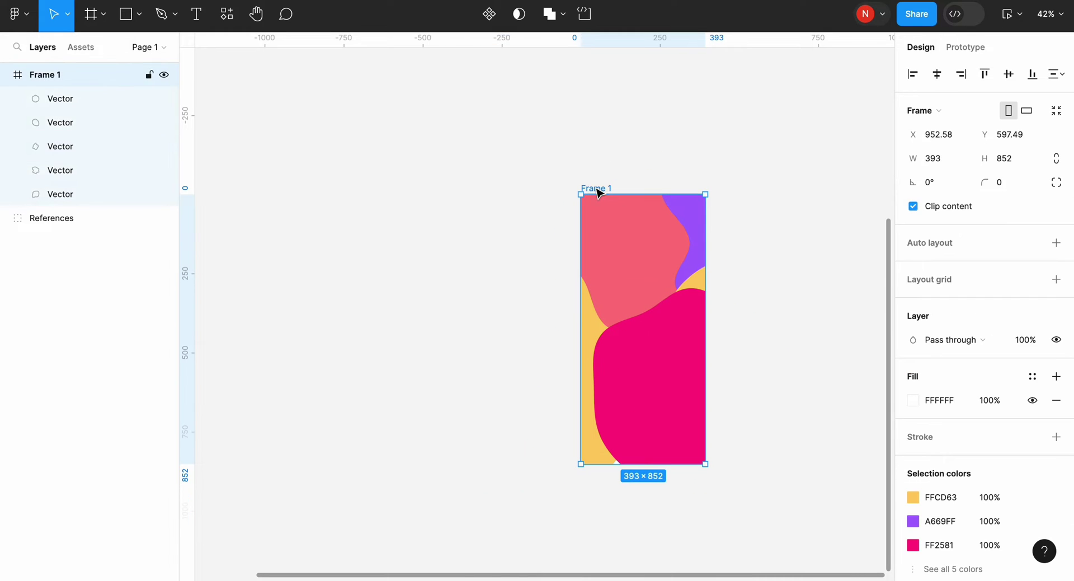
pyautogui.click(914, 207)
pyautogui.click(914, 207)
pyautogui.click(572, 186)
pyautogui.click(584, 188)
pyautogui.moveTo(588, 188); pyautogui.dragTo(248, 97)
pyautogui.hscroll(-5, 250, 96)
pyautogui.scroll(3, 250, 96)
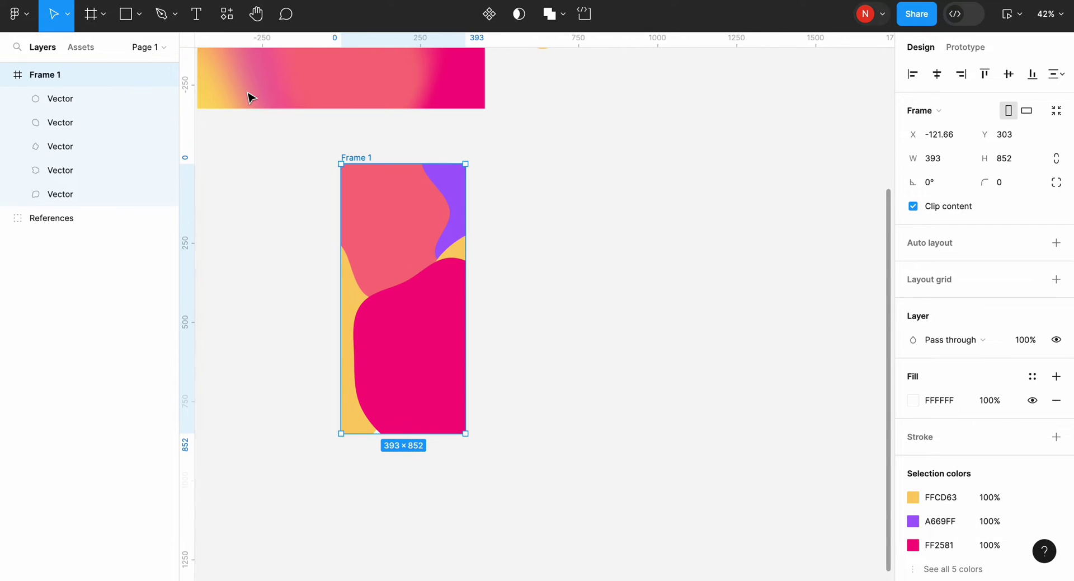
# Step: Add a Layer blur effect of 200 to all five blobs in Frame 1
pyautogui.click(52, 98)
pyautogui.keyDown('shift'); pyautogui.click(73, 194); pyautogui.keyUp('shift')
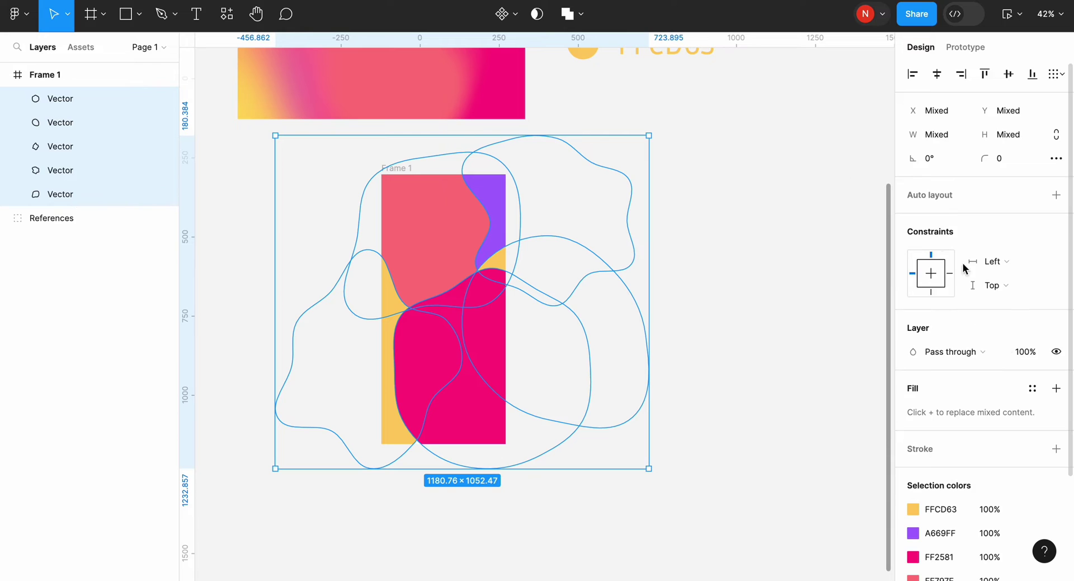
pyautogui.scroll(-3, 1002, 330)
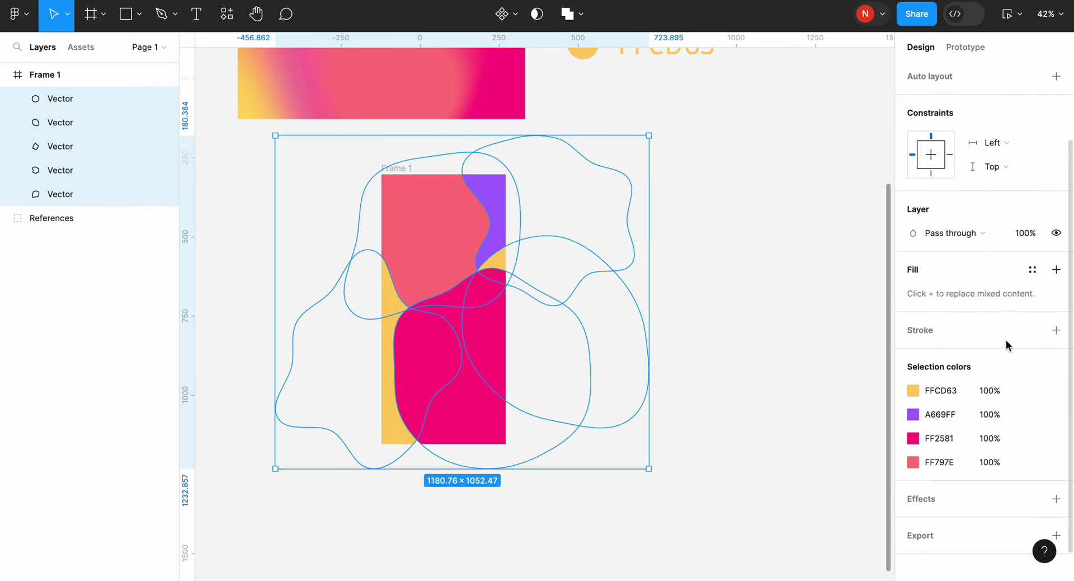
pyautogui.click(1055, 490)
pyautogui.click(983, 514)
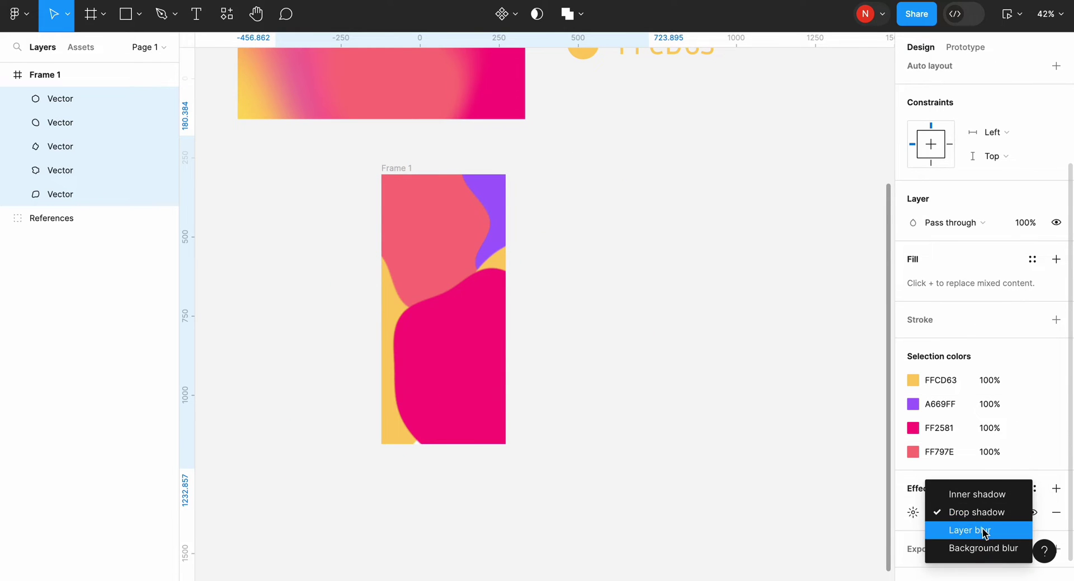
pyautogui.click(977, 528)
pyautogui.click(914, 512)
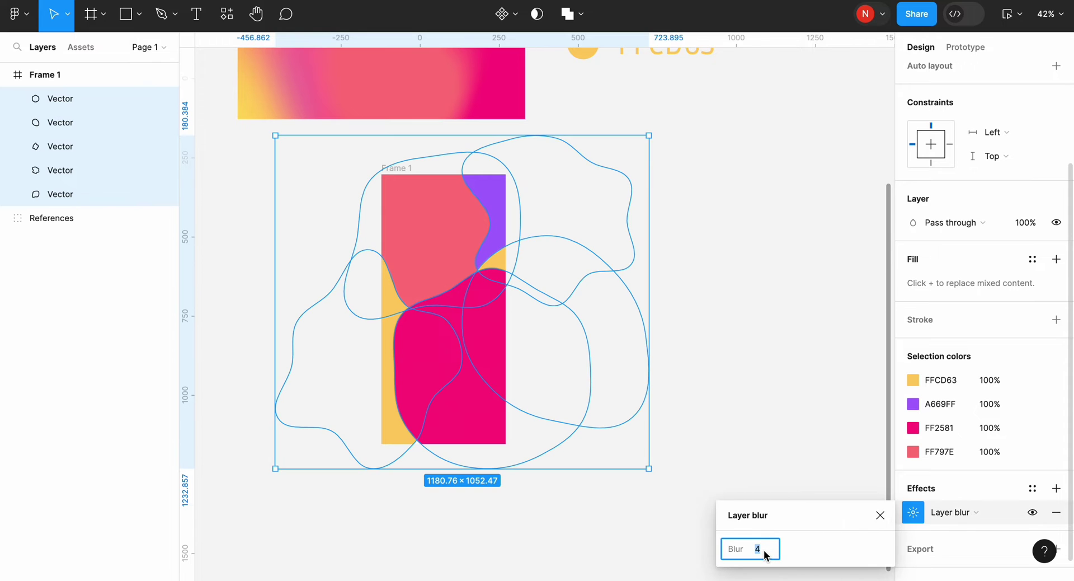
pyautogui.write('200')
pyautogui.press('Return')
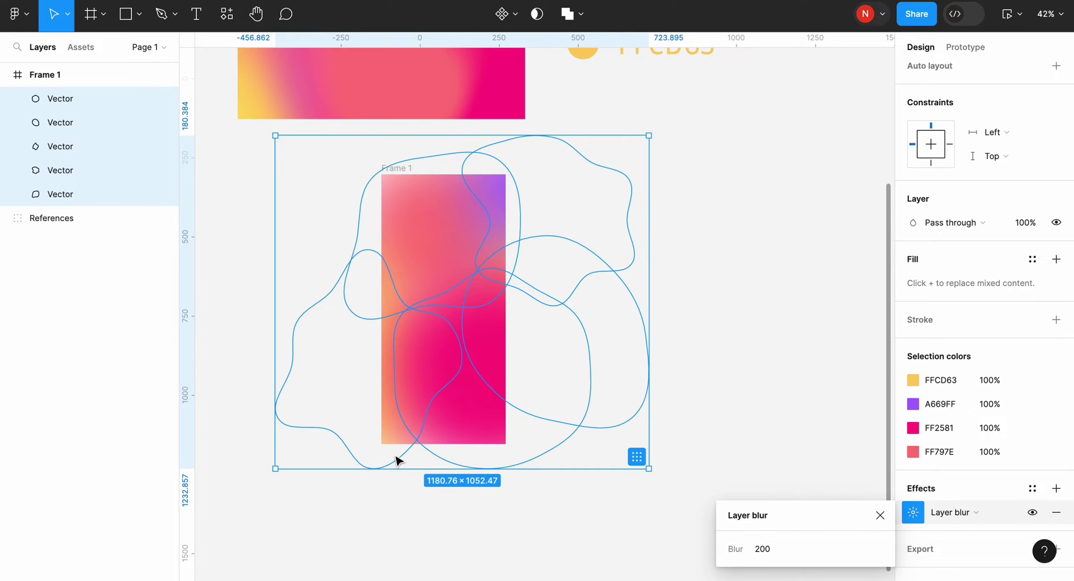
pyautogui.click(401, 504)
pyautogui.scroll(-3, 401, 504)
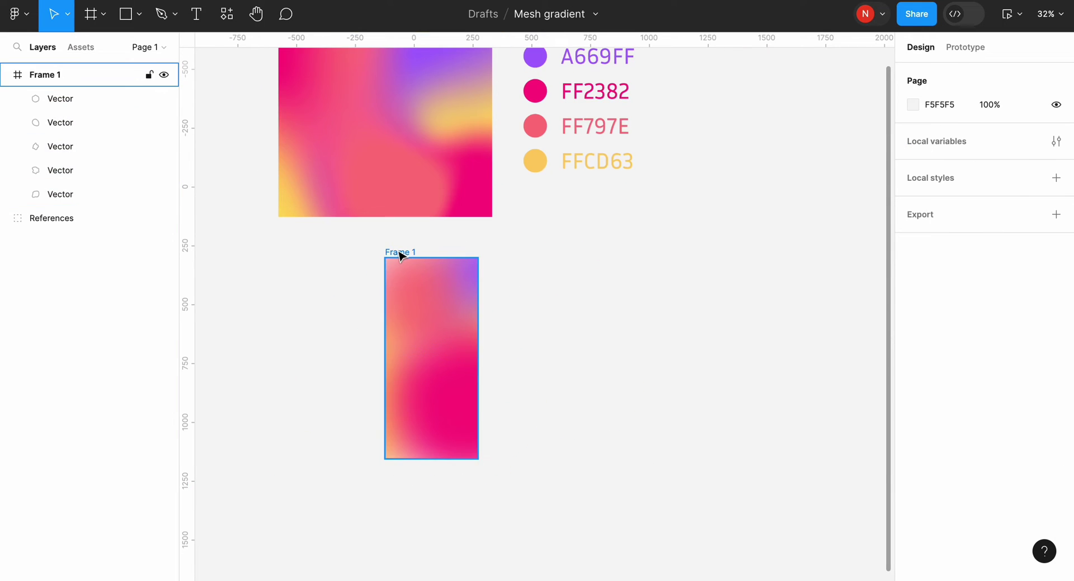
# Step: Move Frame 1 left, make it a component and add a Variant property
pyautogui.moveTo(400, 253); pyautogui.dragTo(295, 268)
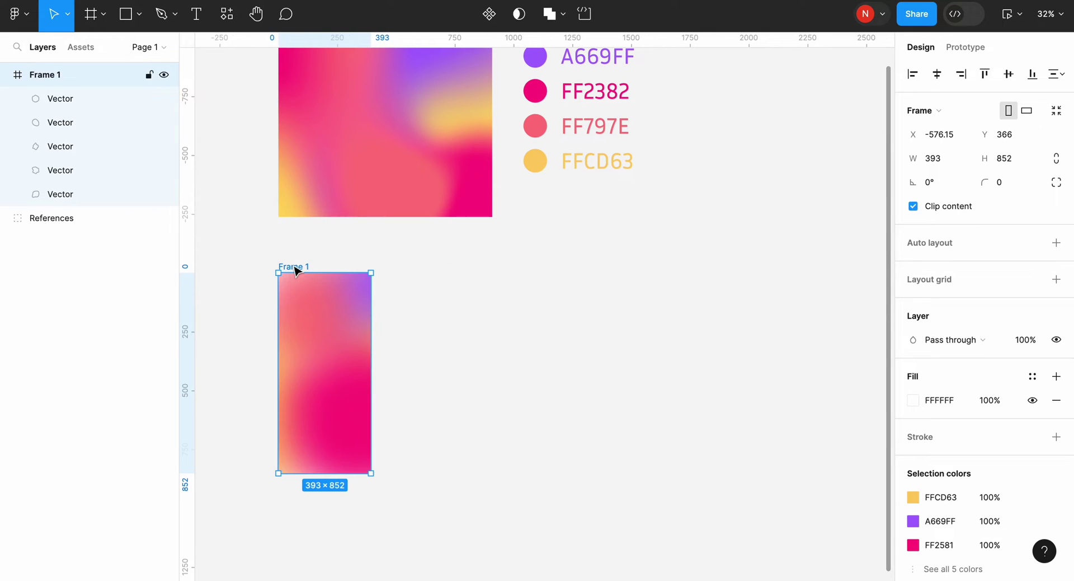
pyautogui.click(490, 15)
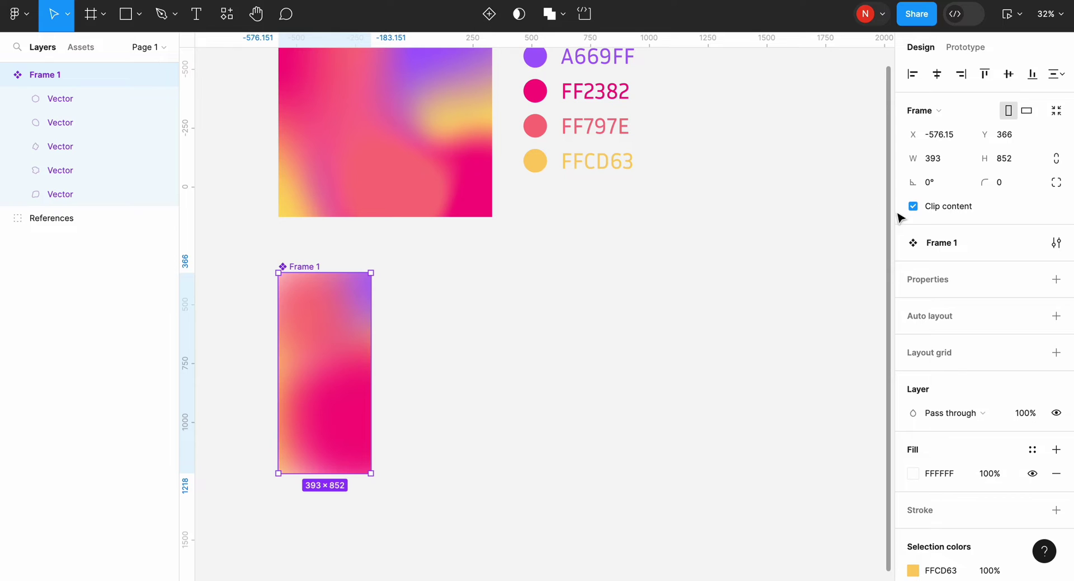
pyautogui.click(1057, 283)
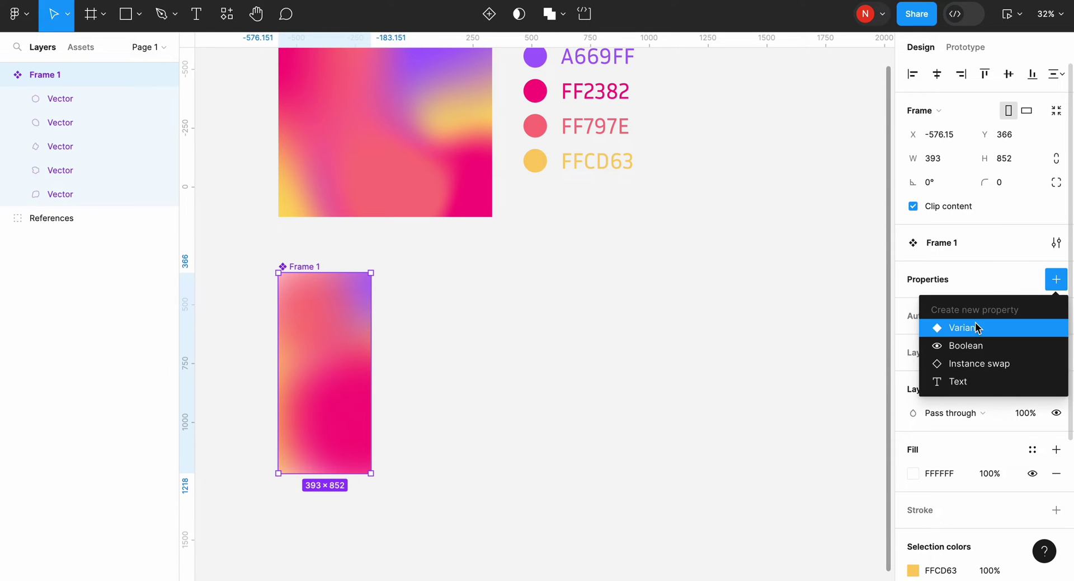
pyautogui.click(947, 326)
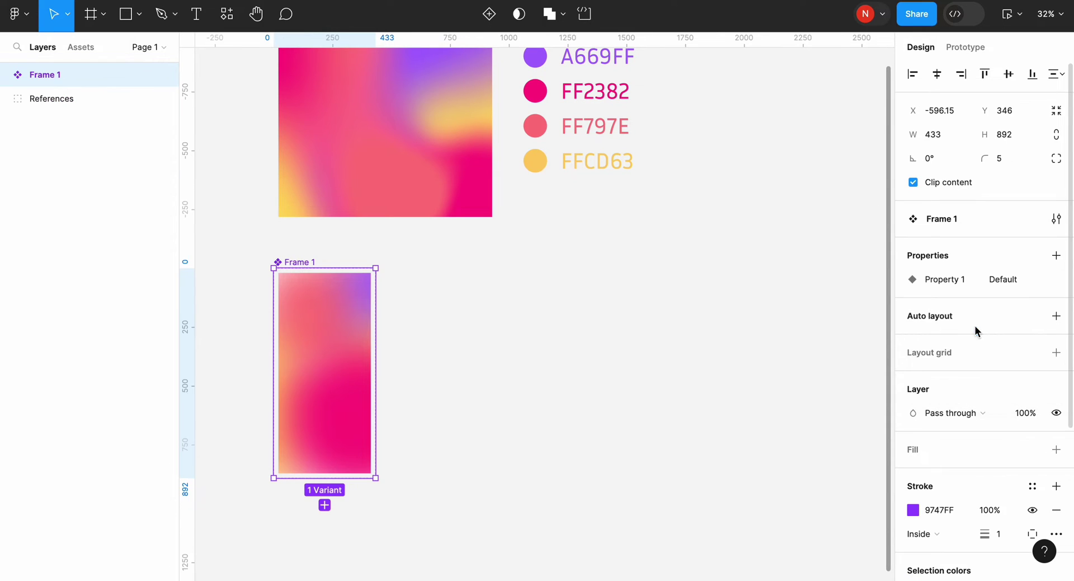
# Step: Add Variant2 and Variant3, arranging them in a row right of Default in a widened set
pyautogui.click(325, 505)
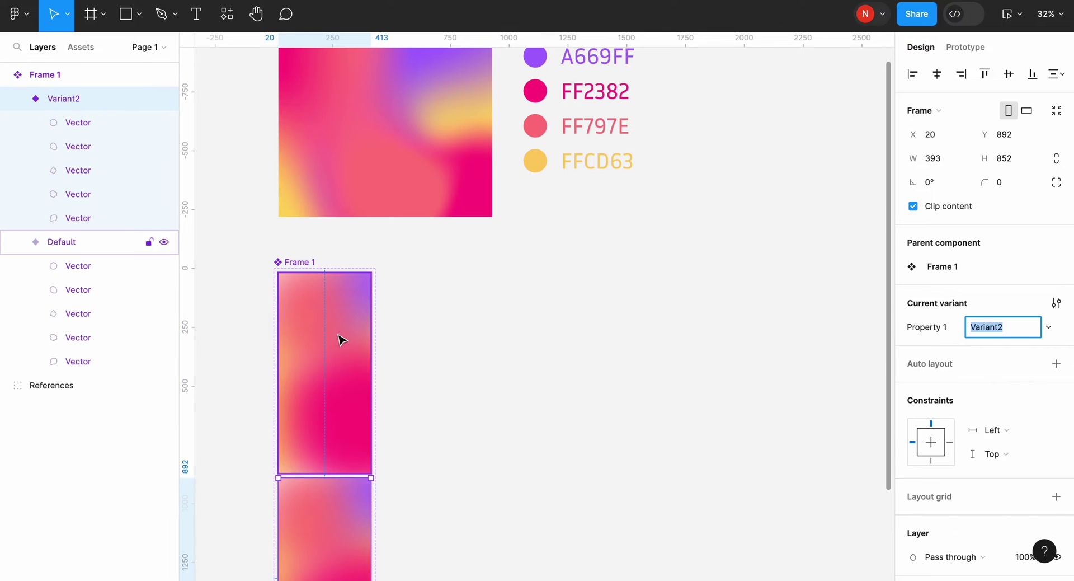
pyautogui.press('Escape')
pyautogui.moveTo(374, 339); pyautogui.dragTo(643, 338)
pyautogui.click(353, 499)
pyautogui.moveTo(378, 500); pyautogui.dragTo(474, 333)
pyautogui.click(455, 504)
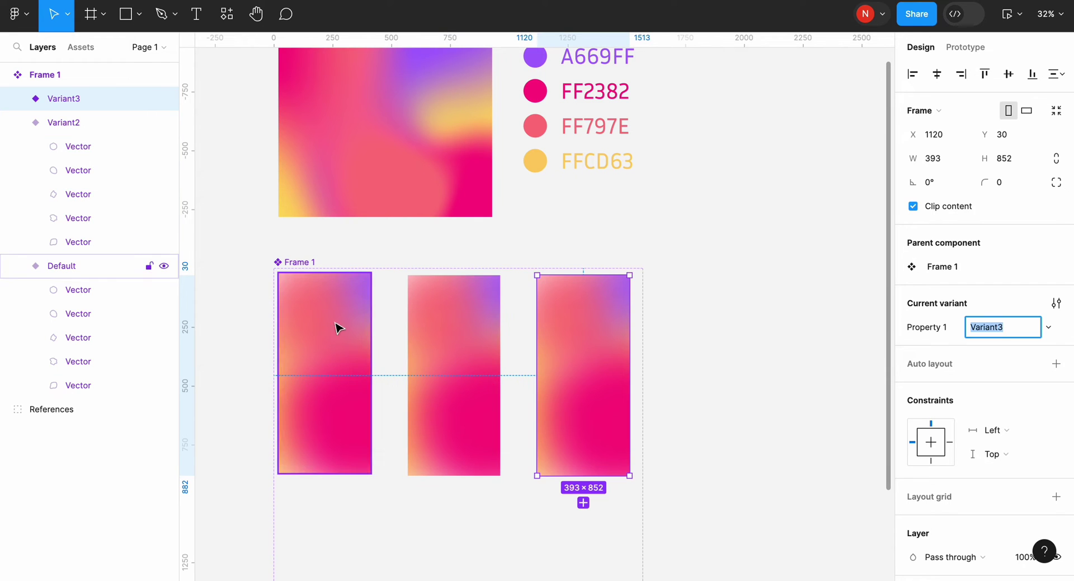
pyautogui.click(312, 288)
pyautogui.scroll(-3, 358, 402)
# Step: Shrink the variant set's height to fit and rename it 'Mesh'
pyautogui.moveTo(407, 560); pyautogui.dragTo(403, 401)
pyautogui.write('Mesh')
pyautogui.press('Escape')
pyautogui.scroll(3, 331, 276)
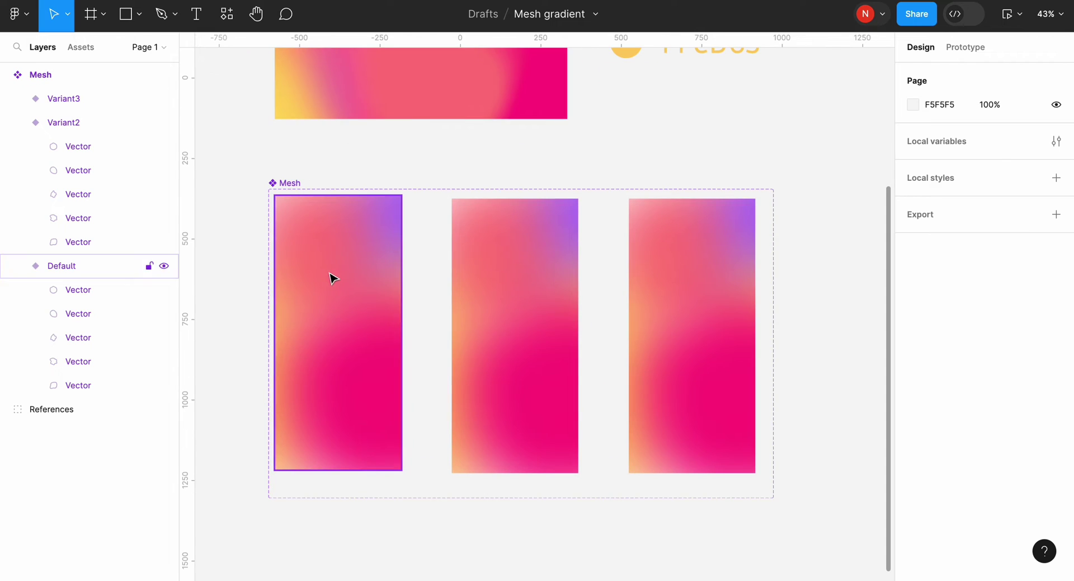
# Step: Connect Default to Variant2 with an After delay trigger of 1ms
pyautogui.click(333, 277)
pyautogui.click(964, 48)
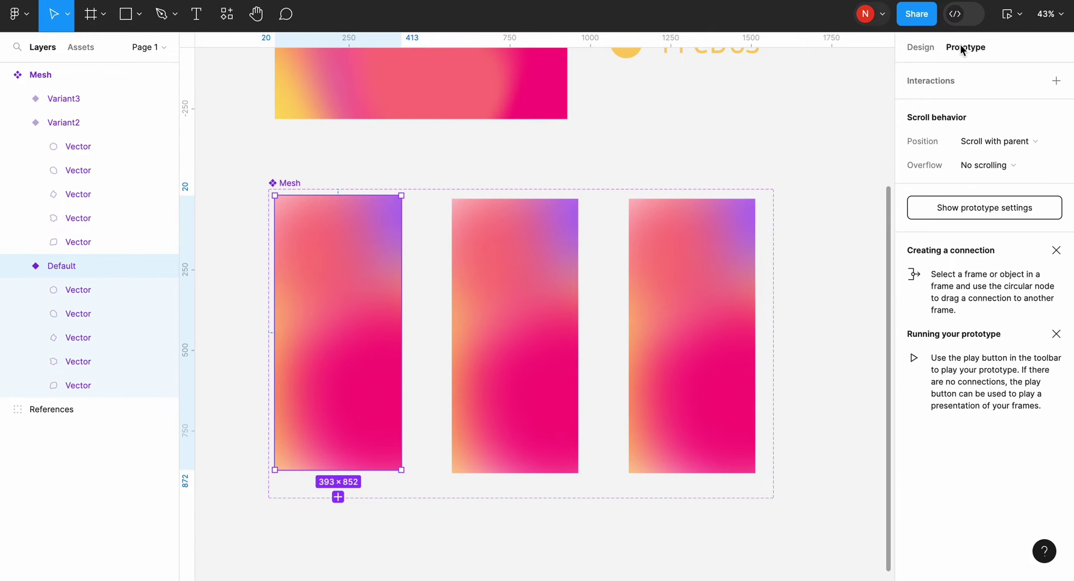
pyautogui.moveTo(390, 332)
pyautogui.moveTo(402, 333); pyautogui.dragTo(477, 338)
pyautogui.click(406, 372)
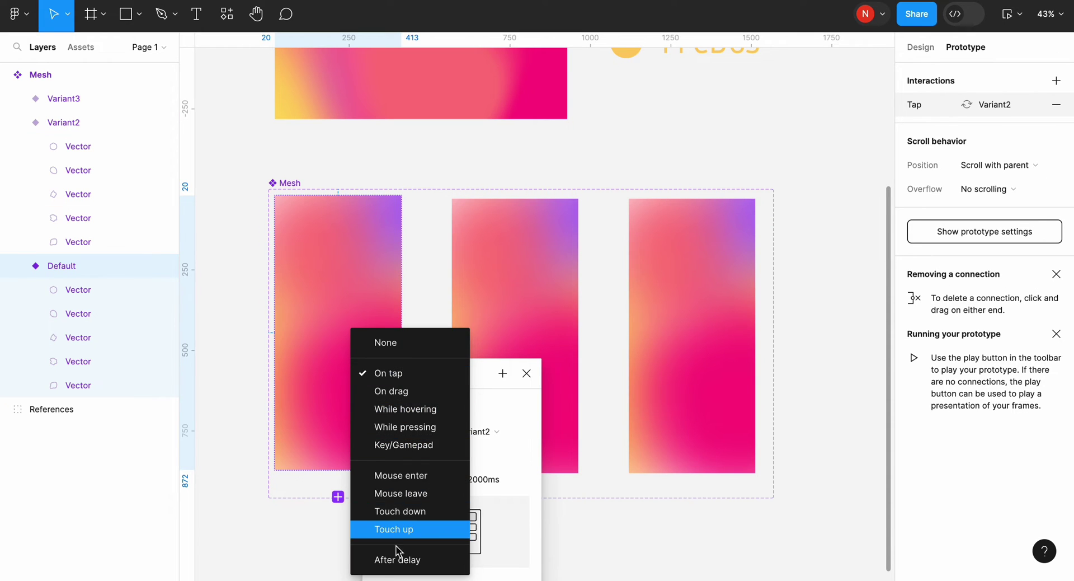
pyautogui.click(399, 560)
pyautogui.click(406, 408)
pyautogui.write('1ms')
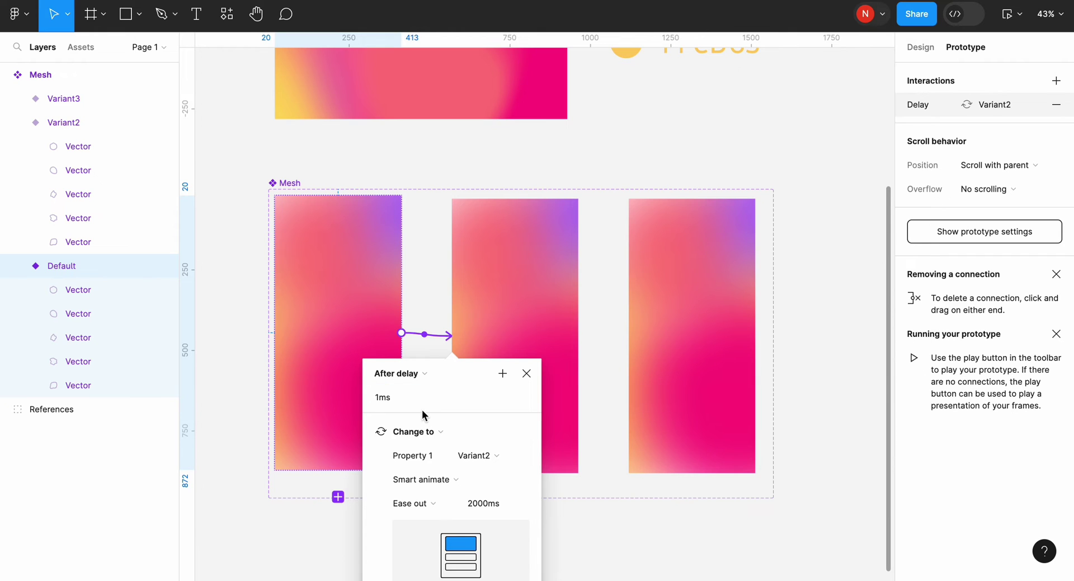
pyautogui.scroll(-3, 422, 408)
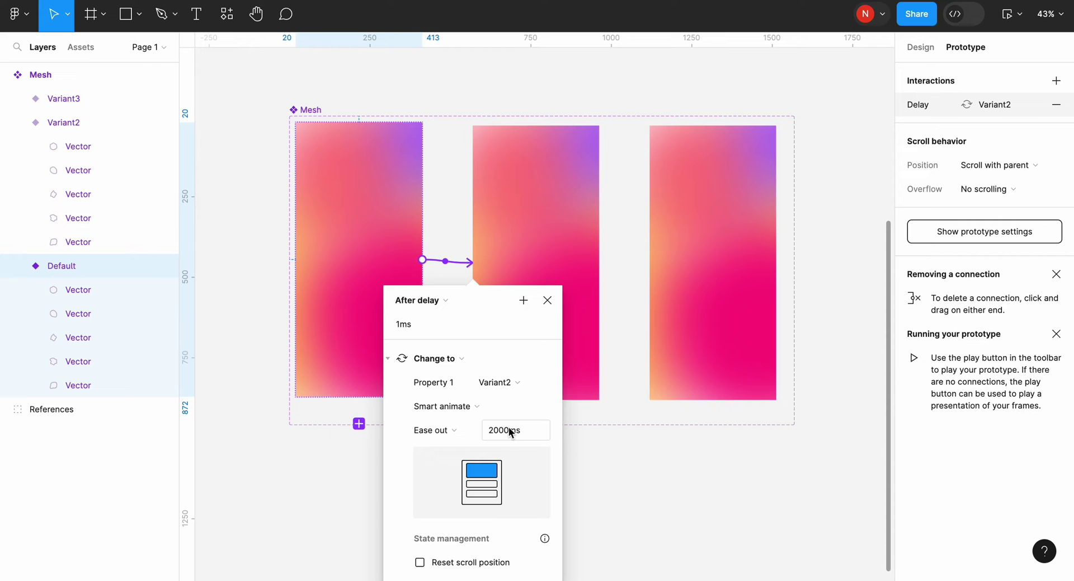
# Step: Connect Variant2 to Variant3 with an After delay trigger
pyautogui.click(550, 279)
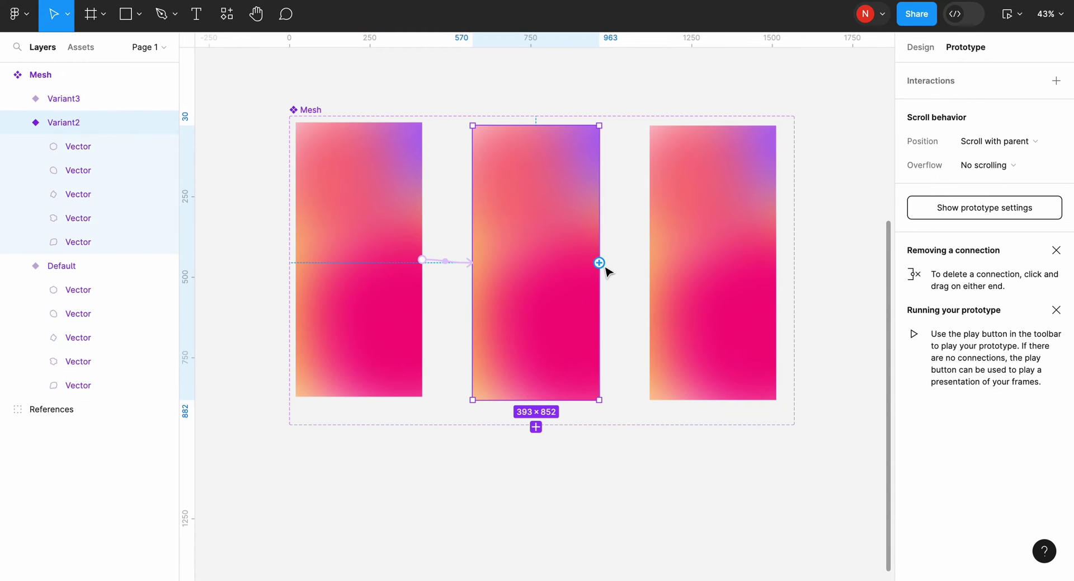
pyautogui.moveTo(600, 263); pyautogui.dragTo(669, 269)
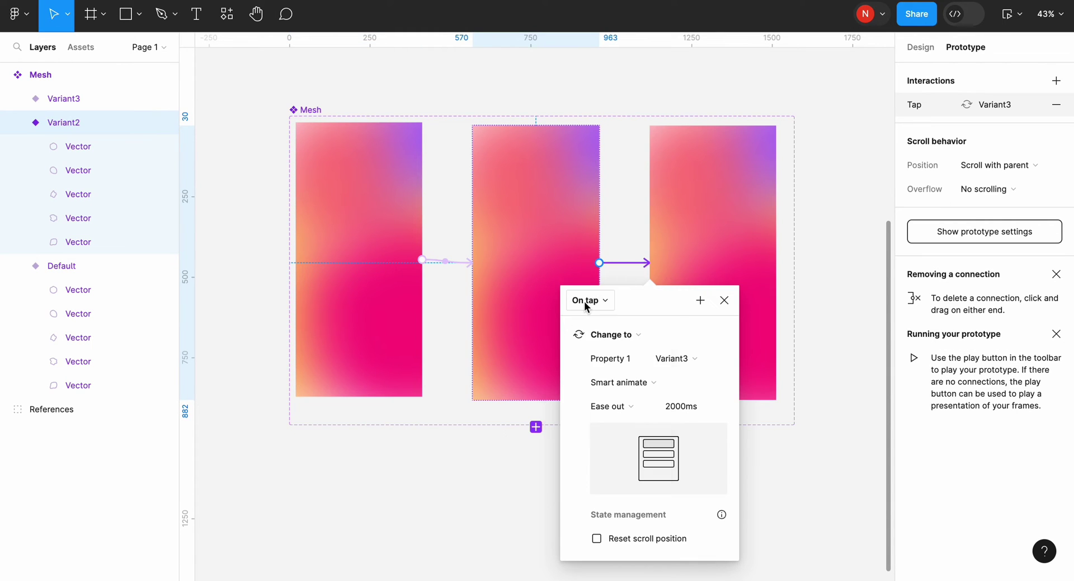
pyautogui.click(585, 301)
pyautogui.click(590, 487)
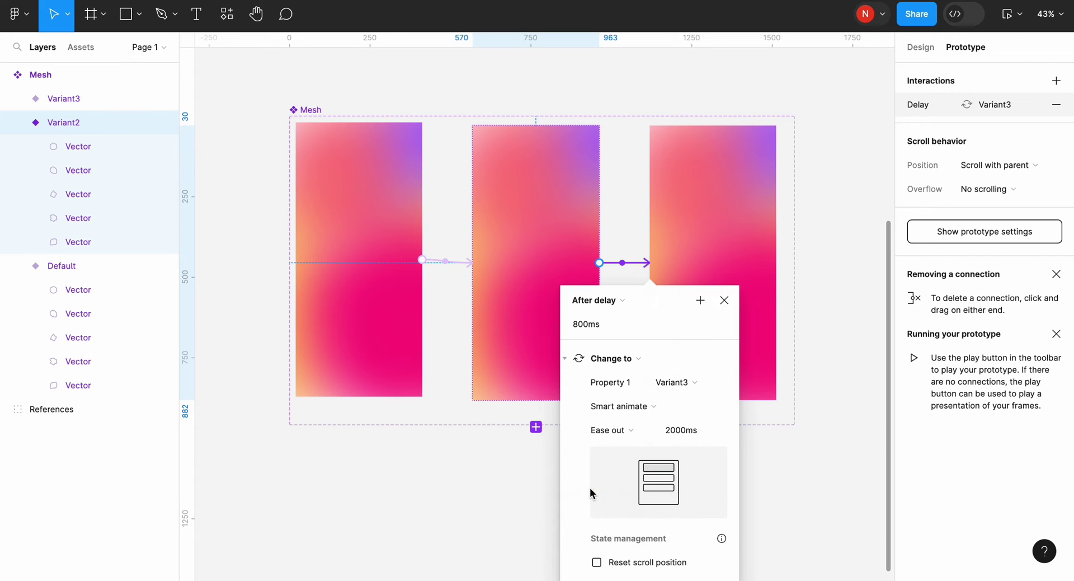
pyautogui.click(605, 328)
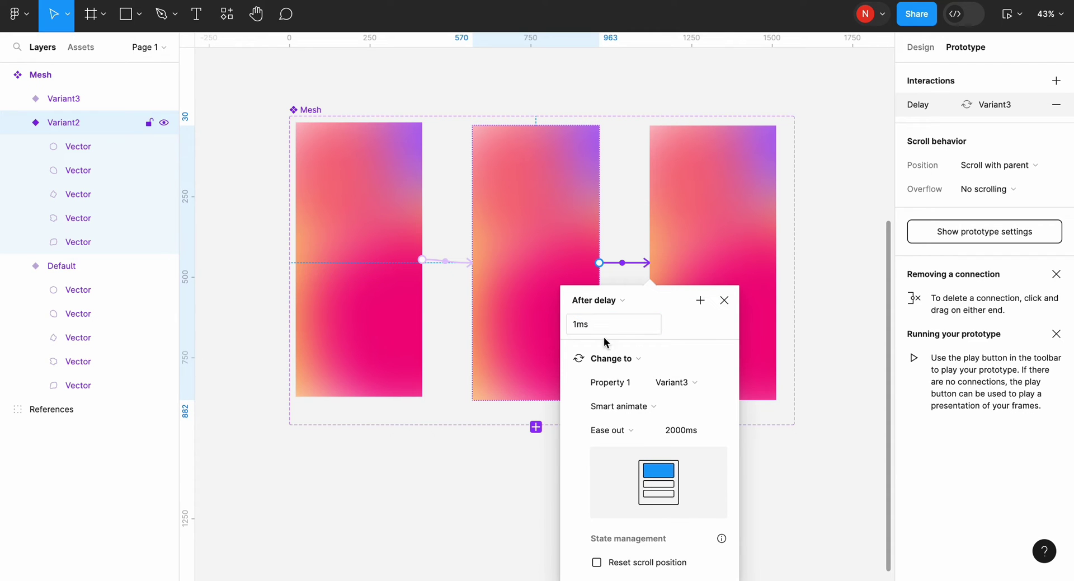
# Step: Connect Variant3 back to Default after a delay, then reselect Variant2 to review
pyautogui.click(734, 234)
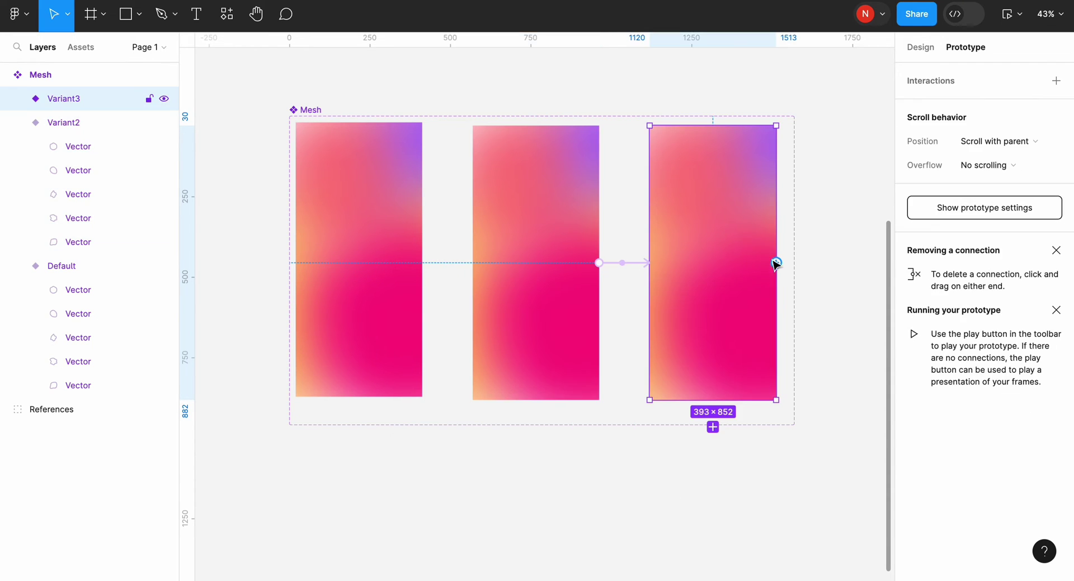
pyautogui.moveTo(776, 262); pyautogui.dragTo(347, 245)
pyautogui.click(359, 297)
pyautogui.click(368, 480)
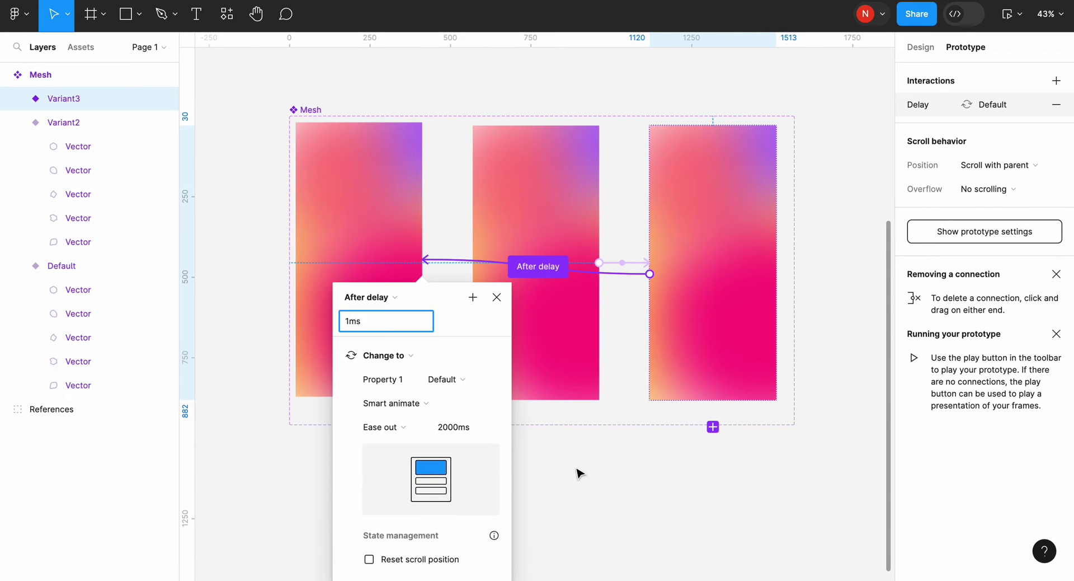
pyautogui.click(546, 164)
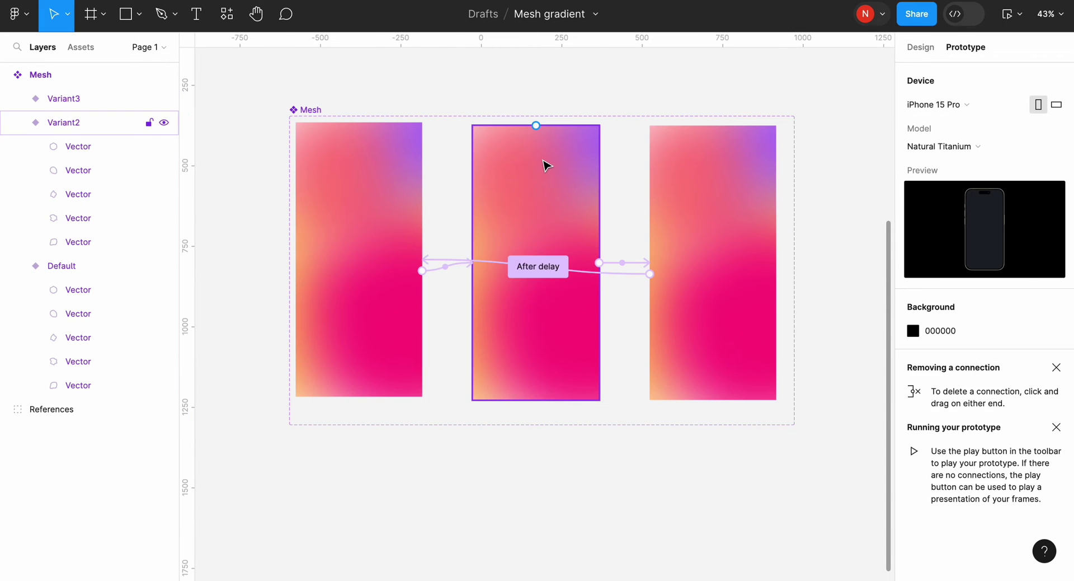
# Step: Move four of Variant2's blobs to new positions for a different colour arrangement
pyautogui.click(95, 148)
pyautogui.moveTo(554, 338); pyautogui.dragTo(560, 378)
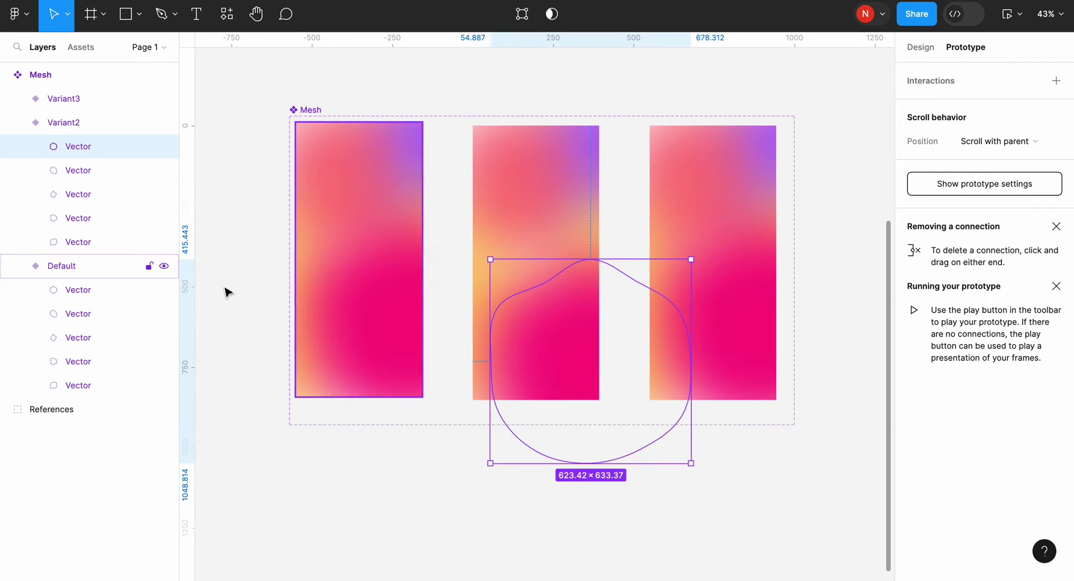
pyautogui.click(86, 170)
pyautogui.moveTo(566, 251); pyautogui.dragTo(530, 220)
pyautogui.click(117, 196)
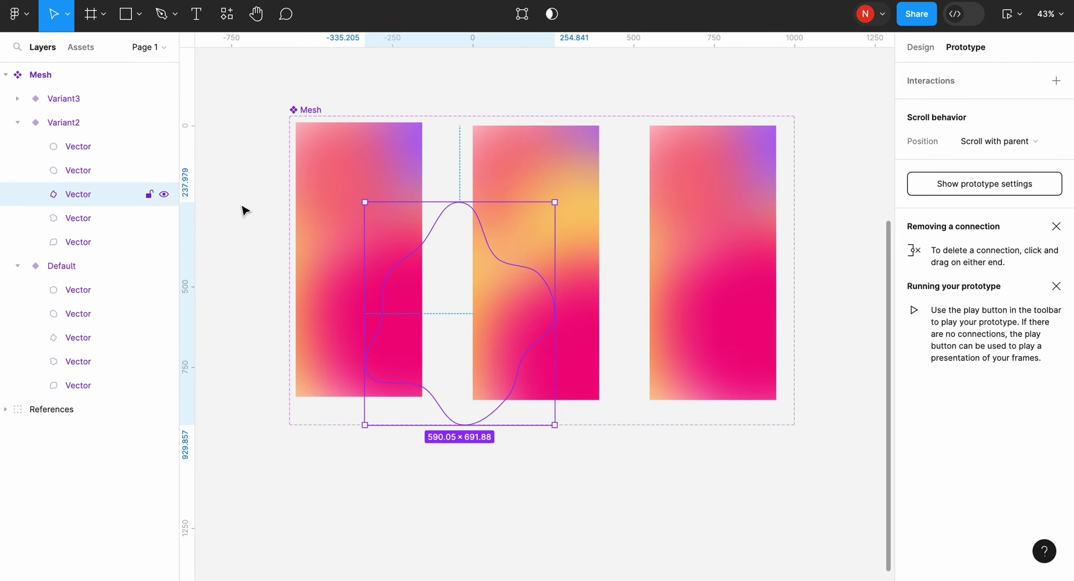
pyautogui.moveTo(502, 271); pyautogui.dragTo(513, 250)
pyautogui.click(110, 219)
pyautogui.moveTo(580, 147); pyautogui.dragTo(530, 171)
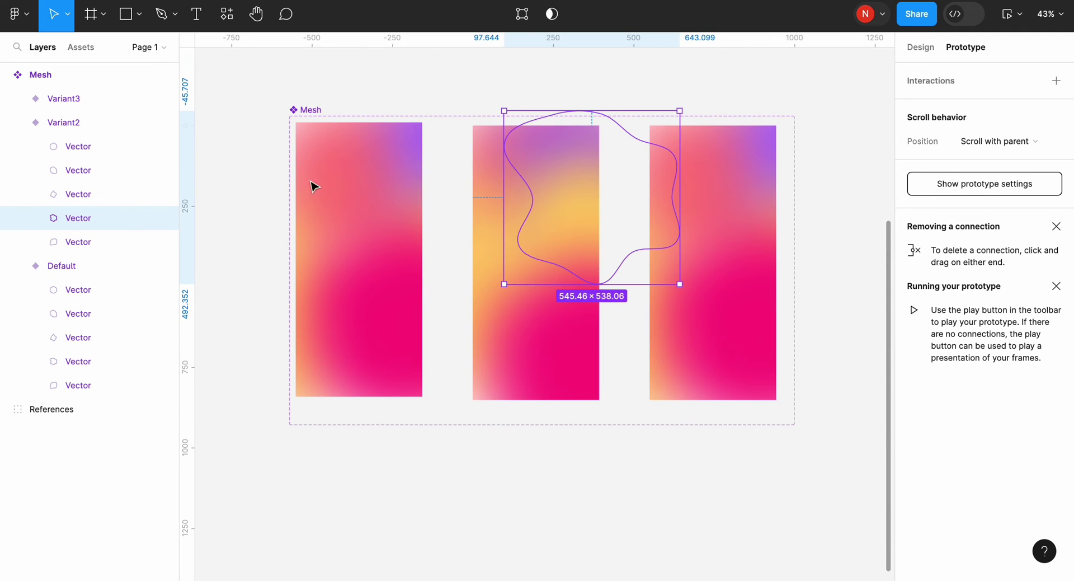
pyautogui.click(98, 243)
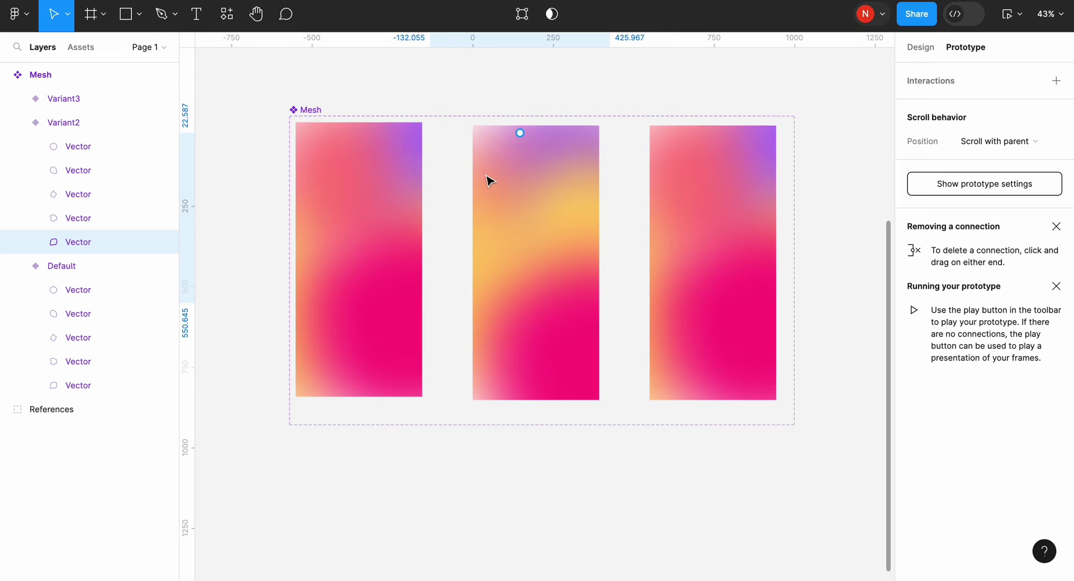
# Step: Expand Variant3 in the Layers panel and select each of its five blob layers
pyautogui.click(681, 170)
pyautogui.hscroll(3, 681, 170)
pyautogui.scroll(1, 681, 170)
pyautogui.click(15, 99)
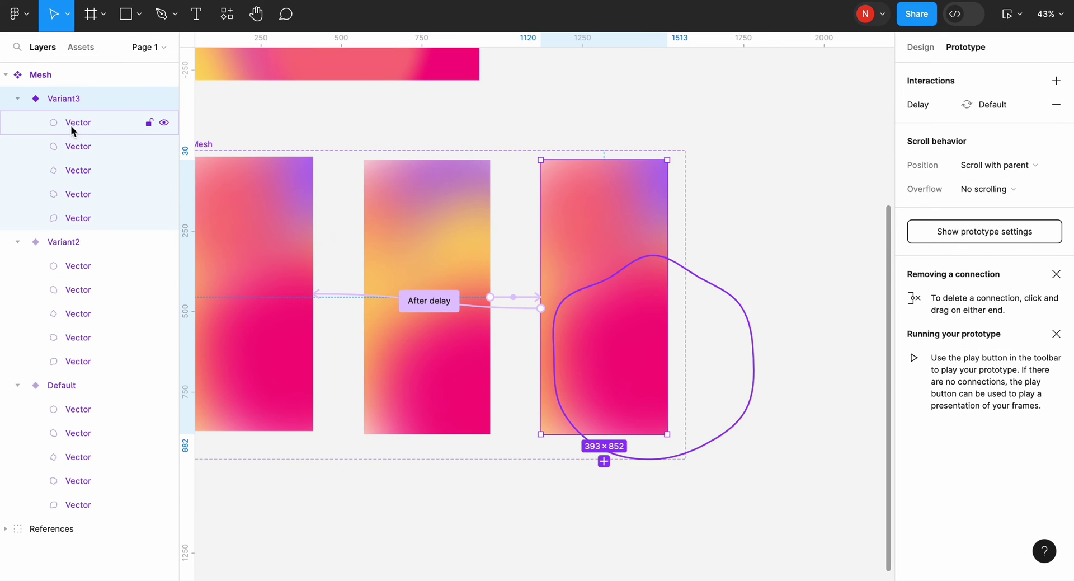
pyautogui.click(91, 122)
pyautogui.click(100, 144)
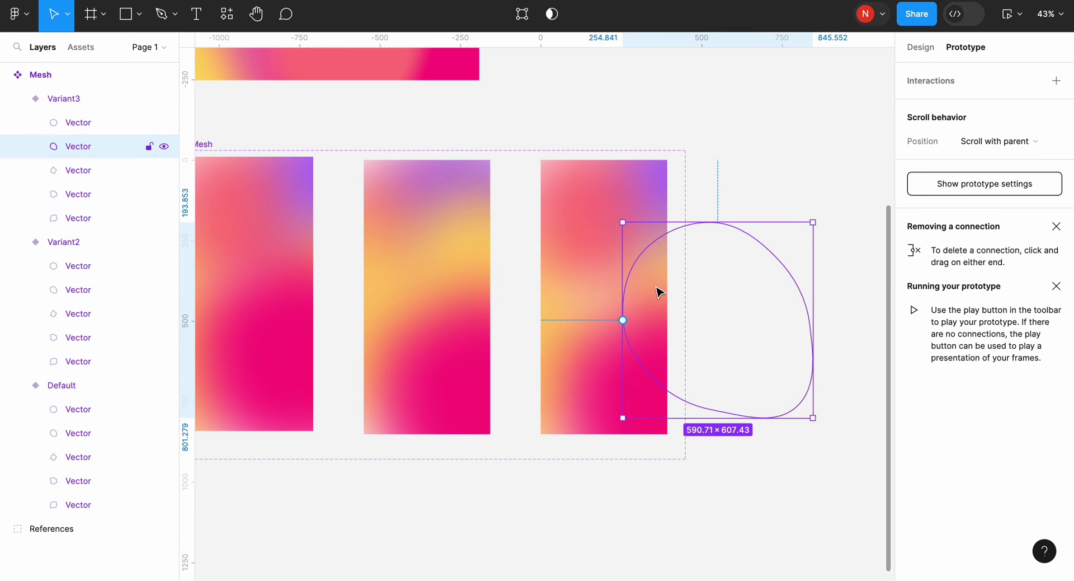
pyautogui.click(100, 170)
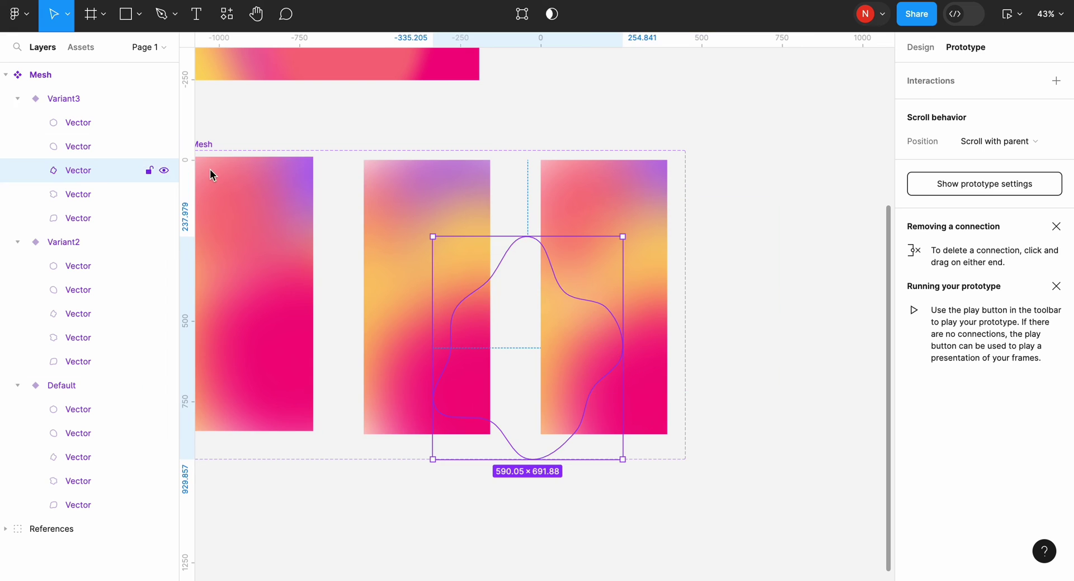
pyautogui.click(166, 192)
pyautogui.click(76, 218)
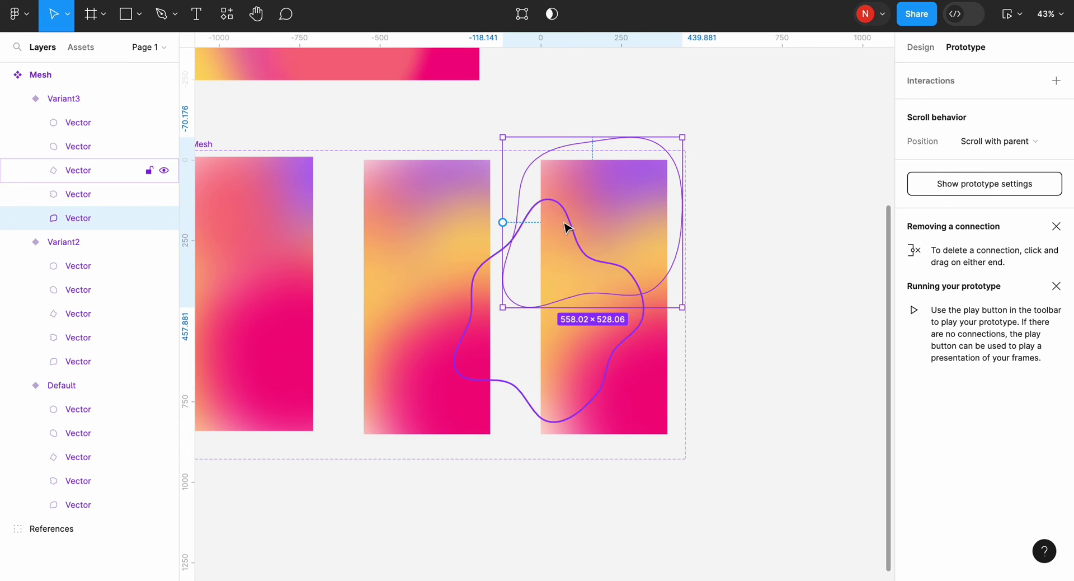
# Step: Draw a new frame to the right of the Mesh component set
pyautogui.hotkey('shift', '1')
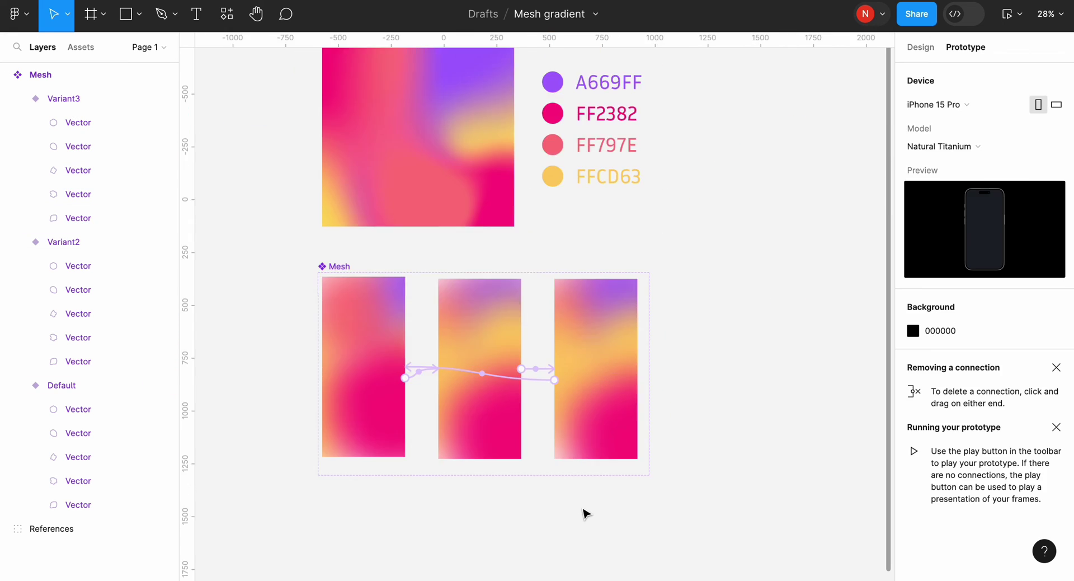
pyautogui.click(345, 288)
pyautogui.hscroll(4, 346, 290)
pyautogui.click(104, 15)
pyautogui.click(108, 50)
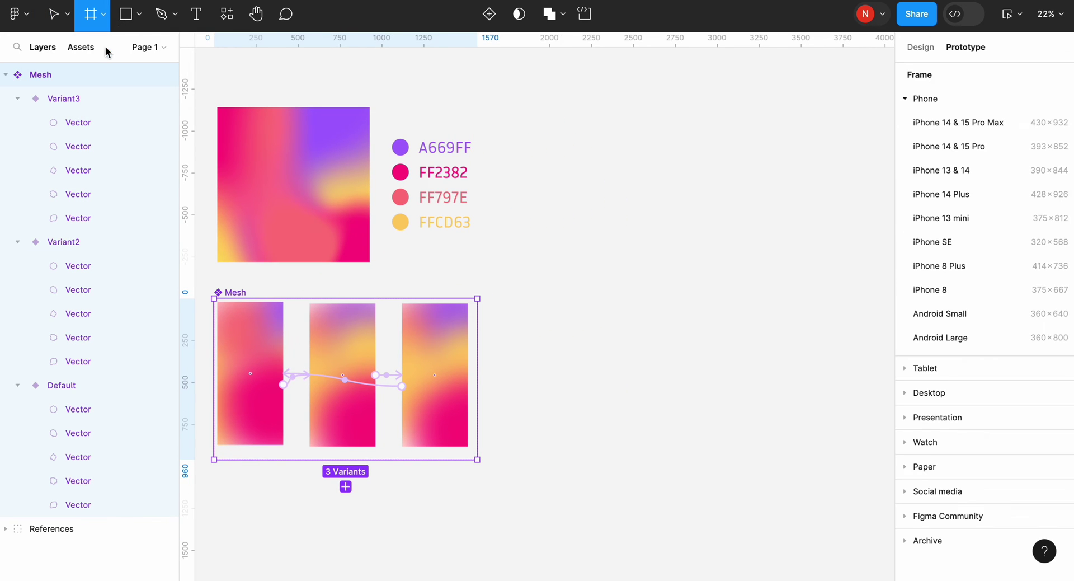
pyautogui.moveTo(547, 299); pyautogui.dragTo(670, 466)
# Step: Resize the new frame to 393 × 852
pyautogui.click(923, 49)
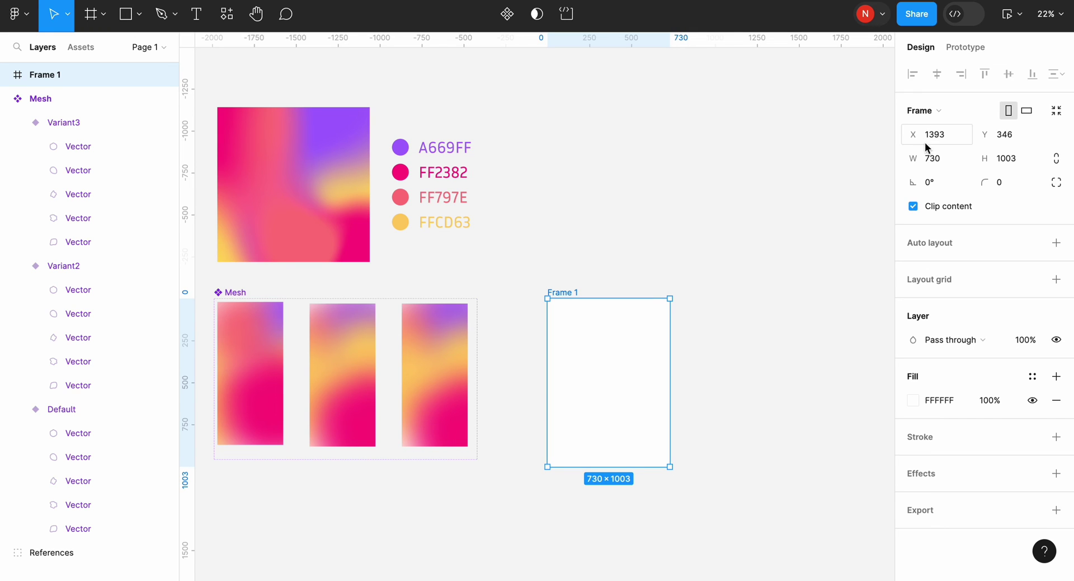
pyautogui.click(932, 158)
pyautogui.write('393')
pyautogui.press('Tab')
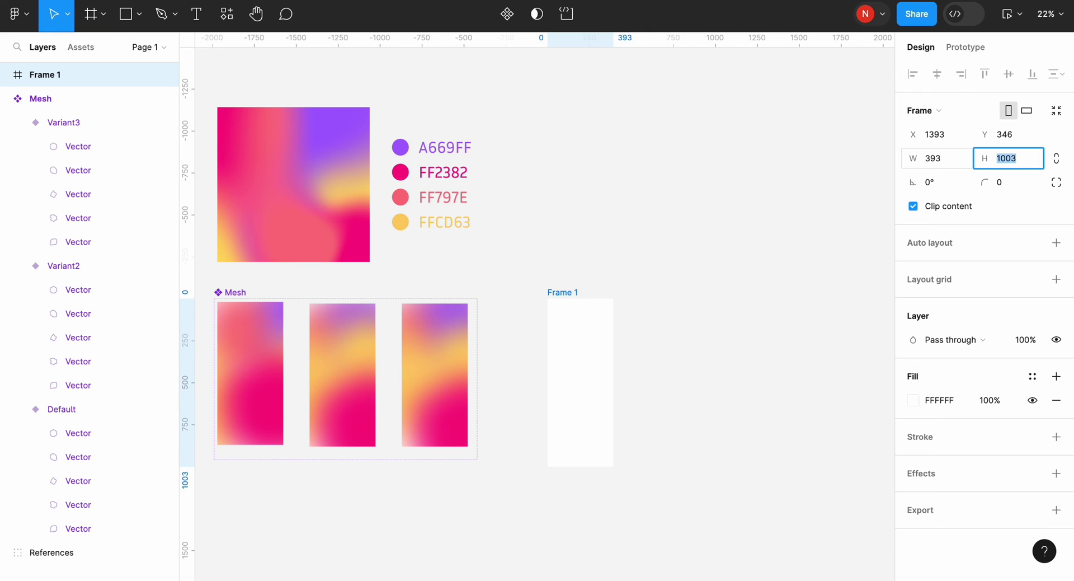
pyautogui.press('Return')
# Step: Rename the frame to Test and bring up the local components list
pyautogui.click(510, 293)
pyautogui.doubleClick(560, 292)
pyautogui.click(536, 335)
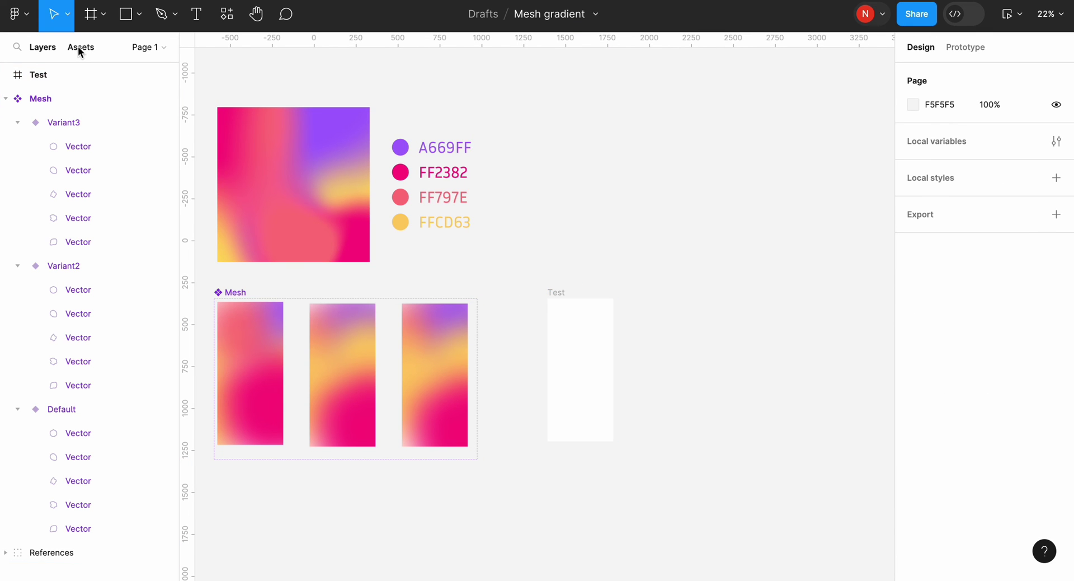
pyautogui.click(81, 47)
# Step: Place a Mesh component instance filling the Test frame
pyautogui.moveTo(44, 183); pyautogui.dragTo(572, 351)
pyautogui.scroll(3, 572, 353)
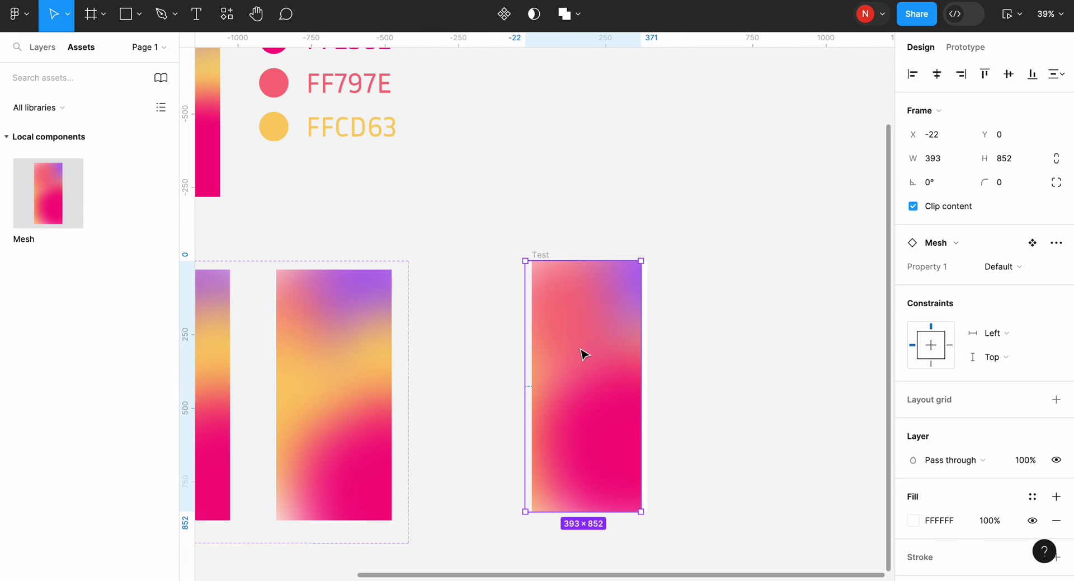
pyautogui.press('Escape')
pyautogui.press('Escape')
# Step: Add the text 'Hello' inside the Test frame with a white FFFFFF fill
pyautogui.press('t')
pyautogui.moveTo(549, 349)
pyautogui.mouseDown()
pyautogui.moveTo(628, 395)
pyautogui.moveTo(579, 379)
pyautogui.moveTo(591, 410)
pyautogui.mouseUp()
pyautogui.write('Hello')
pyautogui.scroll(3, 632, 384)
pyautogui.click(913, 531)
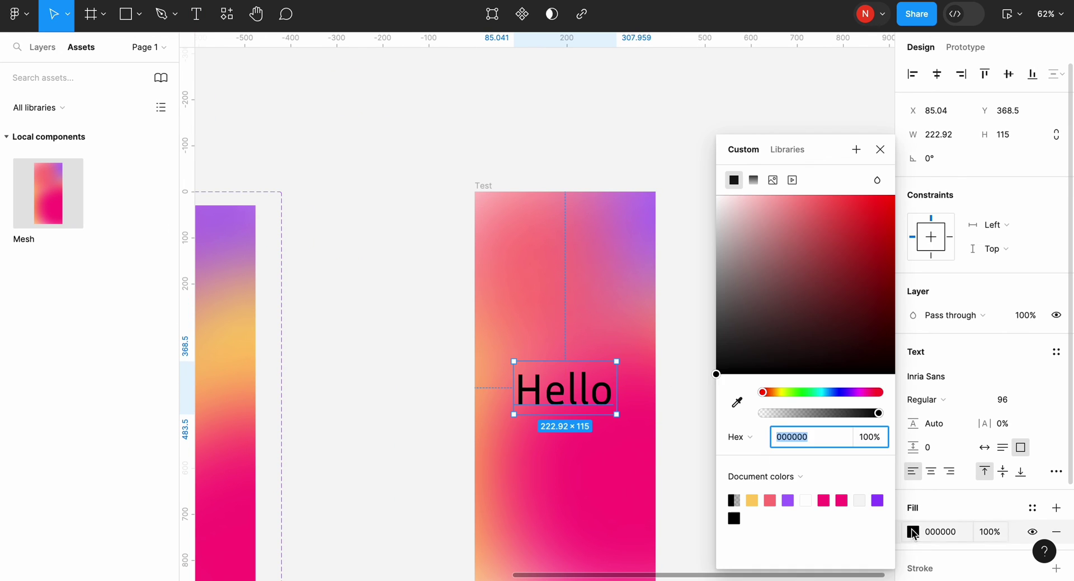
pyautogui.click(806, 500)
pyautogui.click(686, 288)
# Step: Give the Hello text a drop shadow coloured with a pink sampled from the gradient
pyautogui.scroll(-3, 686, 287)
pyautogui.click(595, 313)
pyautogui.scroll(-2, 1010, 507)
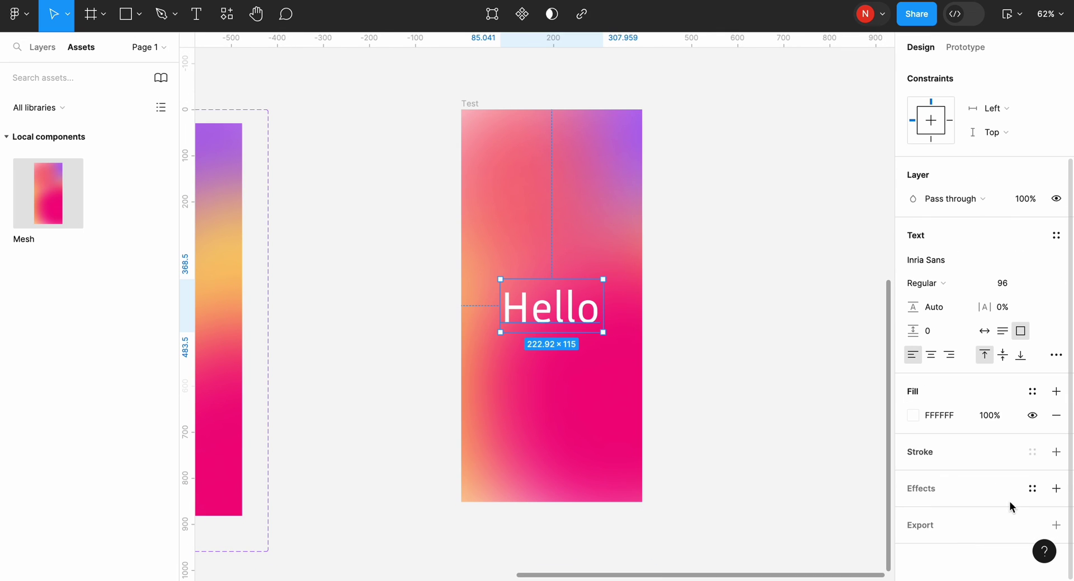
pyautogui.click(1057, 488)
pyautogui.click(916, 512)
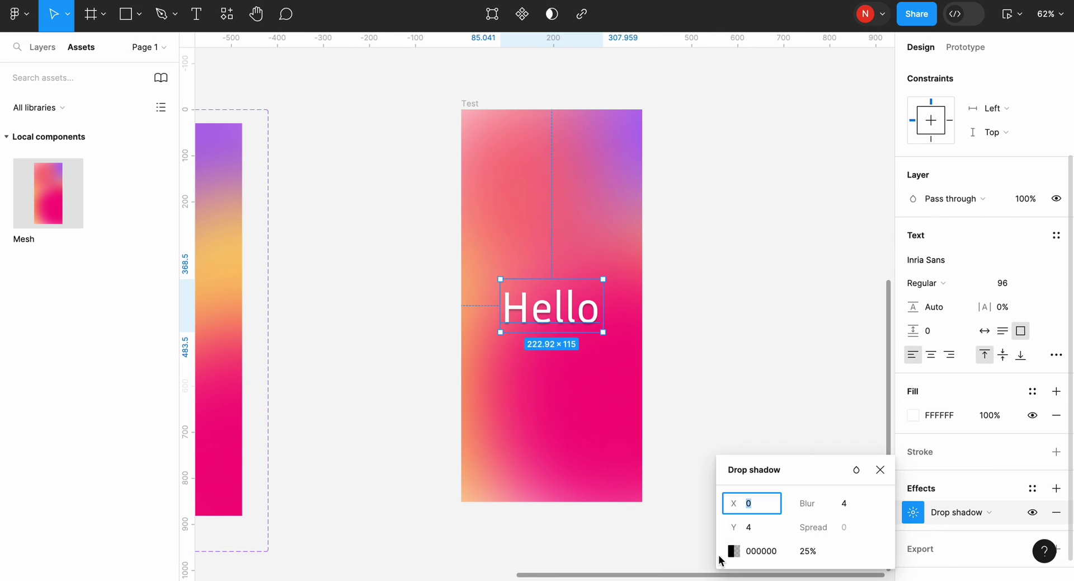
pyautogui.click(734, 551)
pyautogui.click(558, 401)
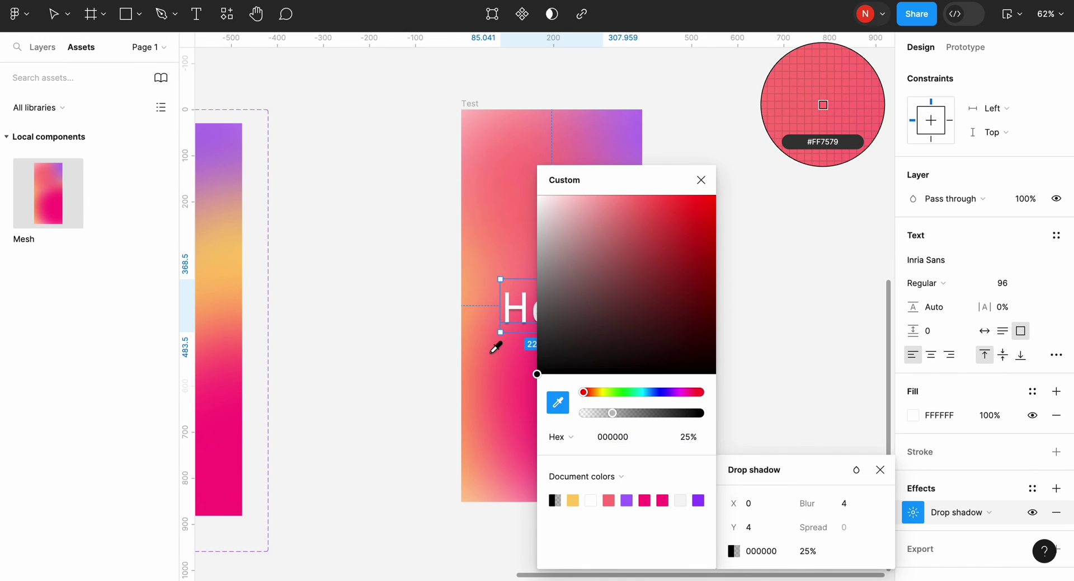
pyautogui.click(502, 338)
pyautogui.click(420, 293)
# Step: Preview the Test frame as a prototype
pyautogui.scroll(-3, 420, 293)
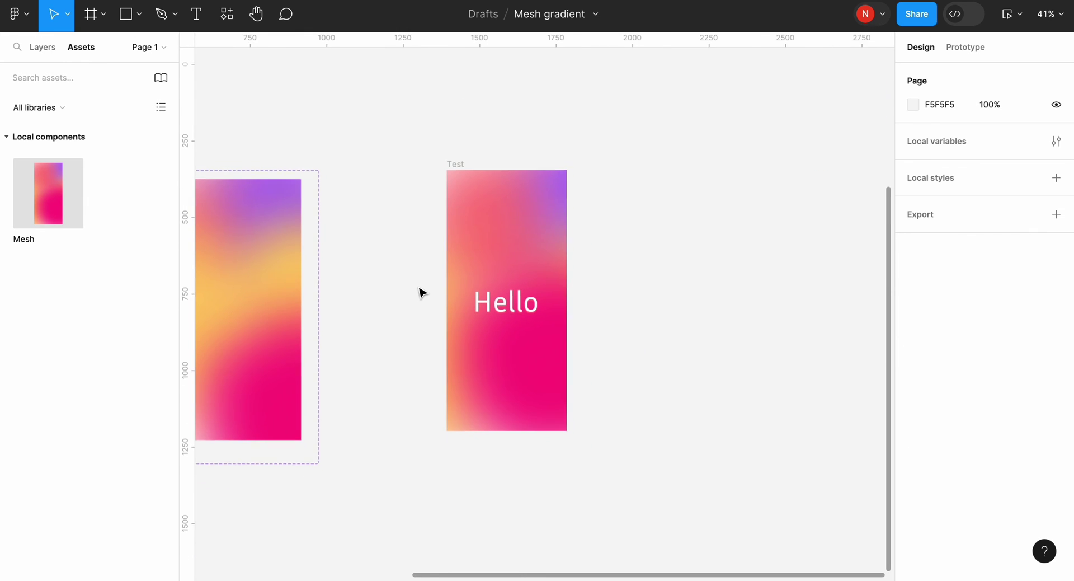
pyautogui.click(471, 178)
pyautogui.click(1007, 13)
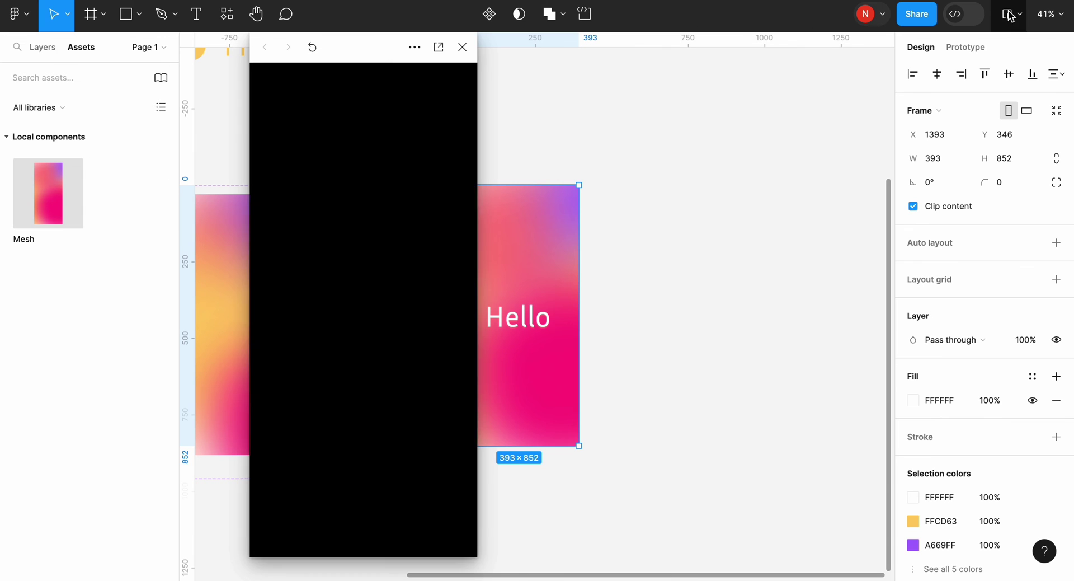